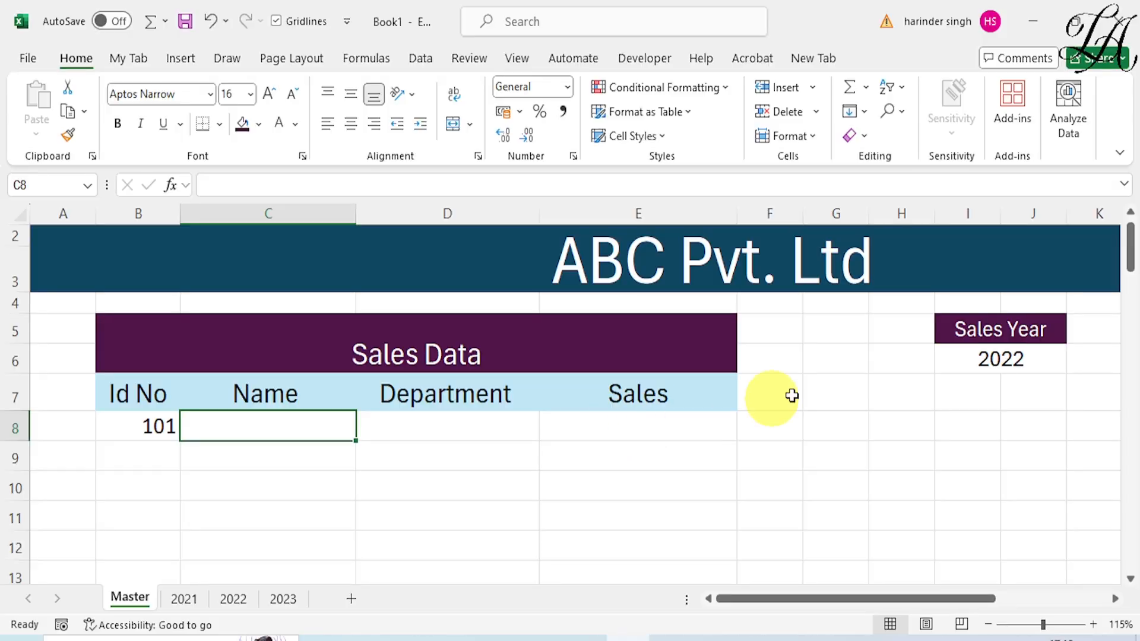
Step: Choose 2021 as the Sales Year on the Master sheet
{"action": "left_click", "coordinate": [1052, 361]}
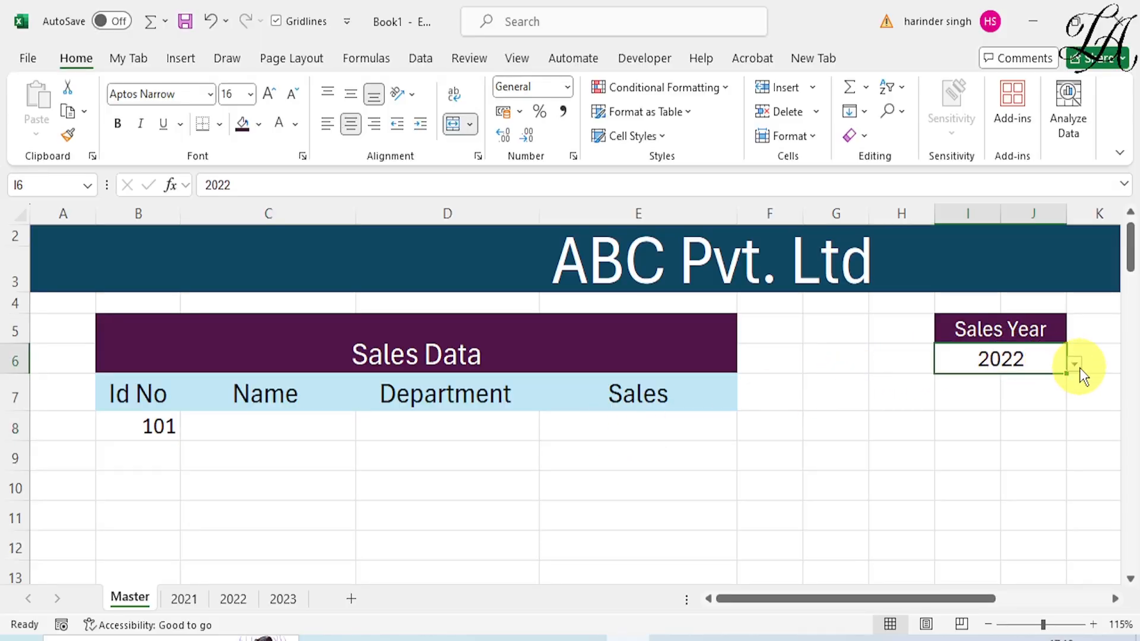
{"action": "left_click", "coordinate": [1075, 364]}
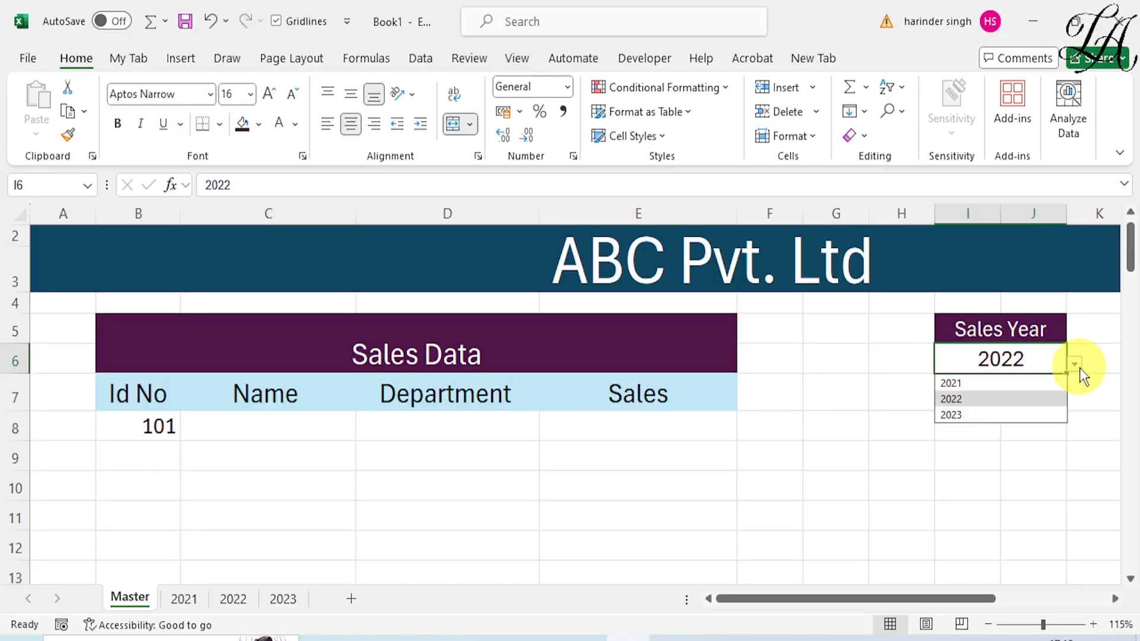
{"action": "left_click", "coordinate": [979, 385]}
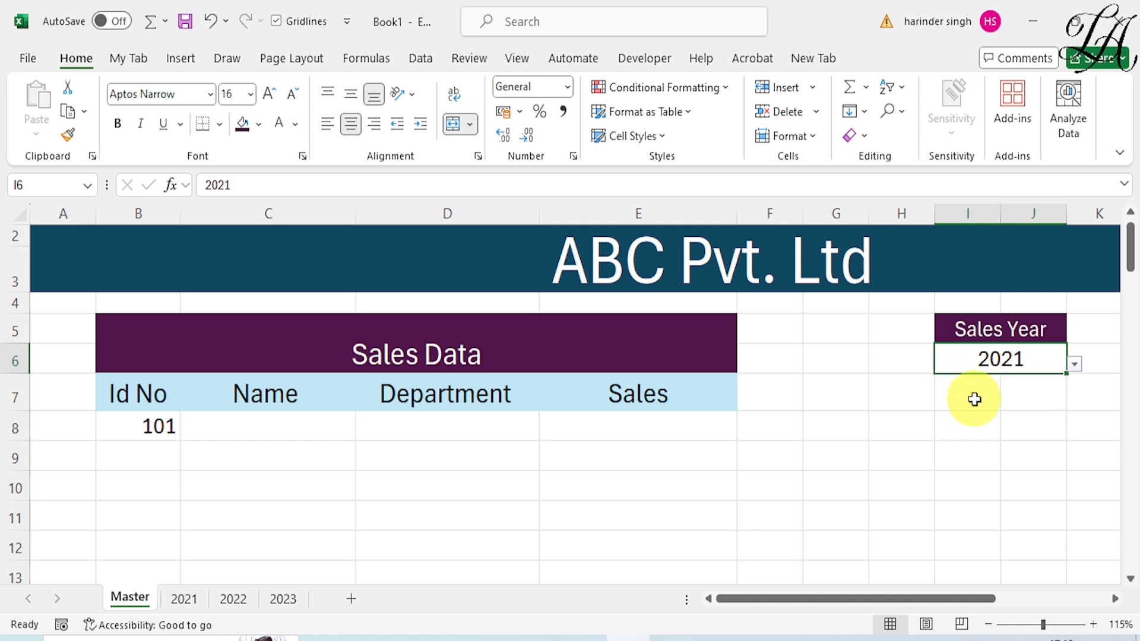
{"action": "left_click", "coordinate": [1072, 364]}
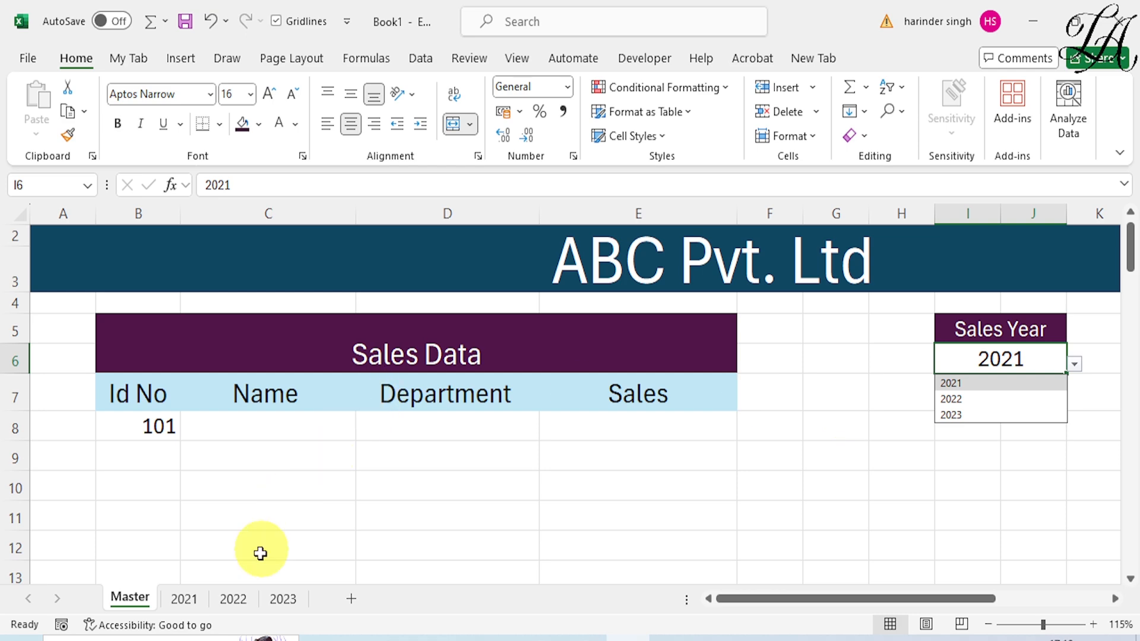
Step: Review the sales records on the 2021, 2022 and 2023 sheets, then return to the Id No cell on the Master sheet
{"action": "left_click", "coordinate": [182, 601]}
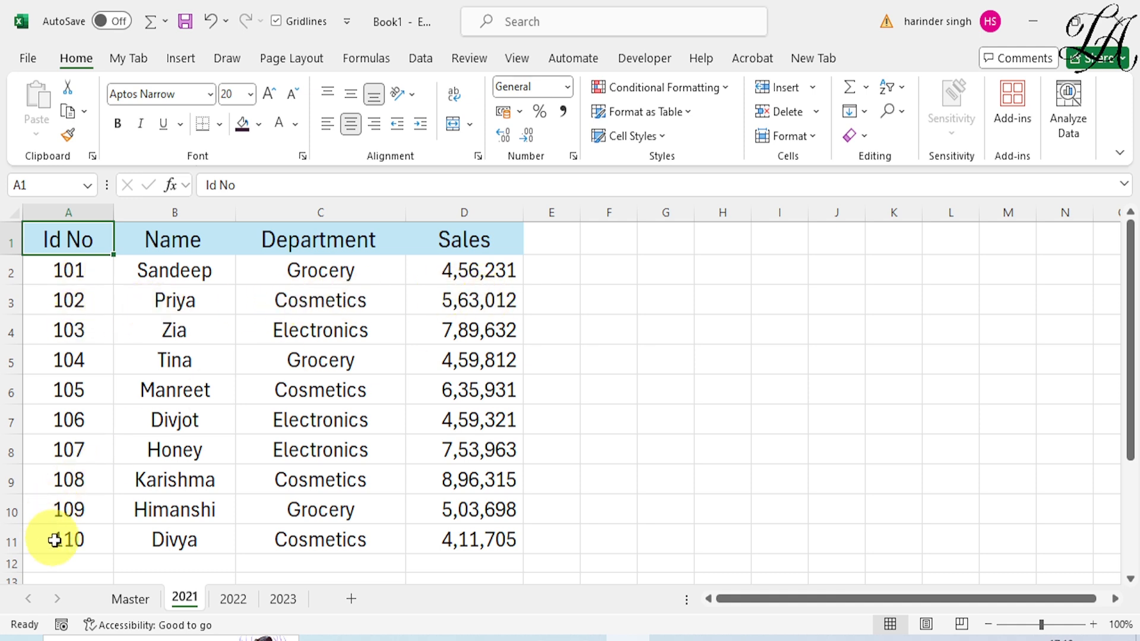
{"action": "left_click", "coordinate": [232, 599]}
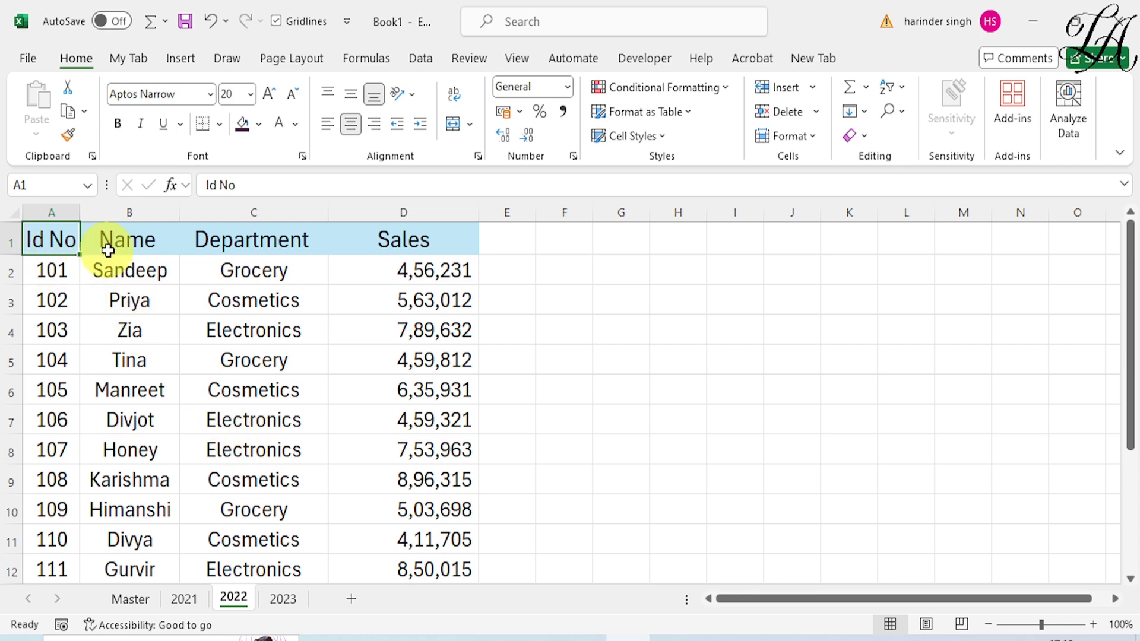
{"action": "scroll", "coordinate": [372, 333], "scroll_direction": "down", "scroll_amount": 2}
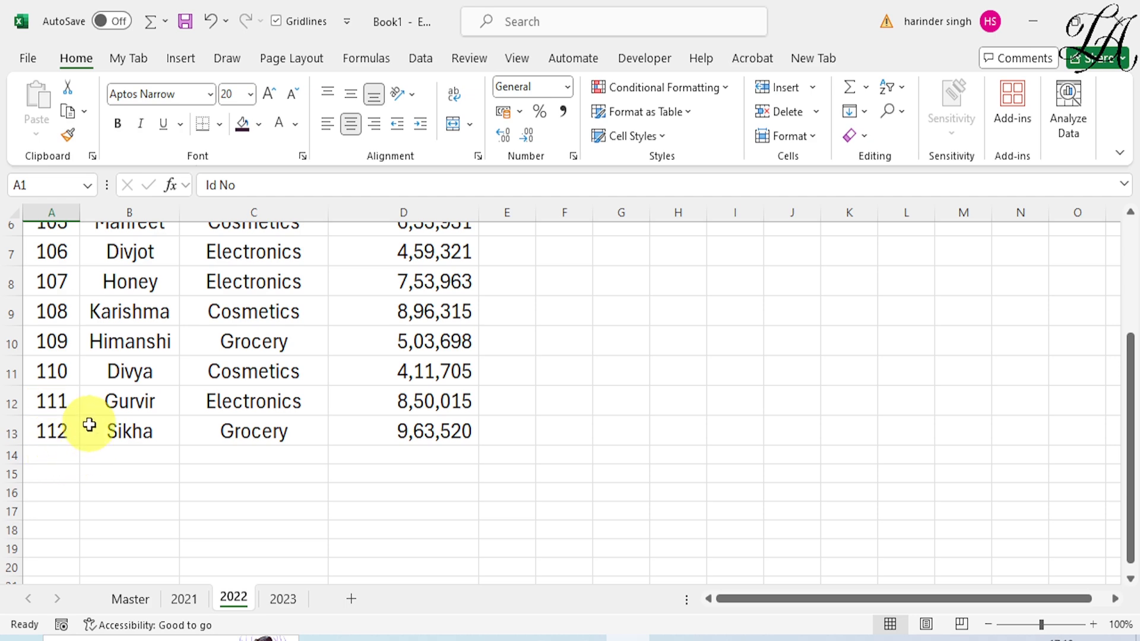
{"action": "left_click", "coordinate": [293, 598]}
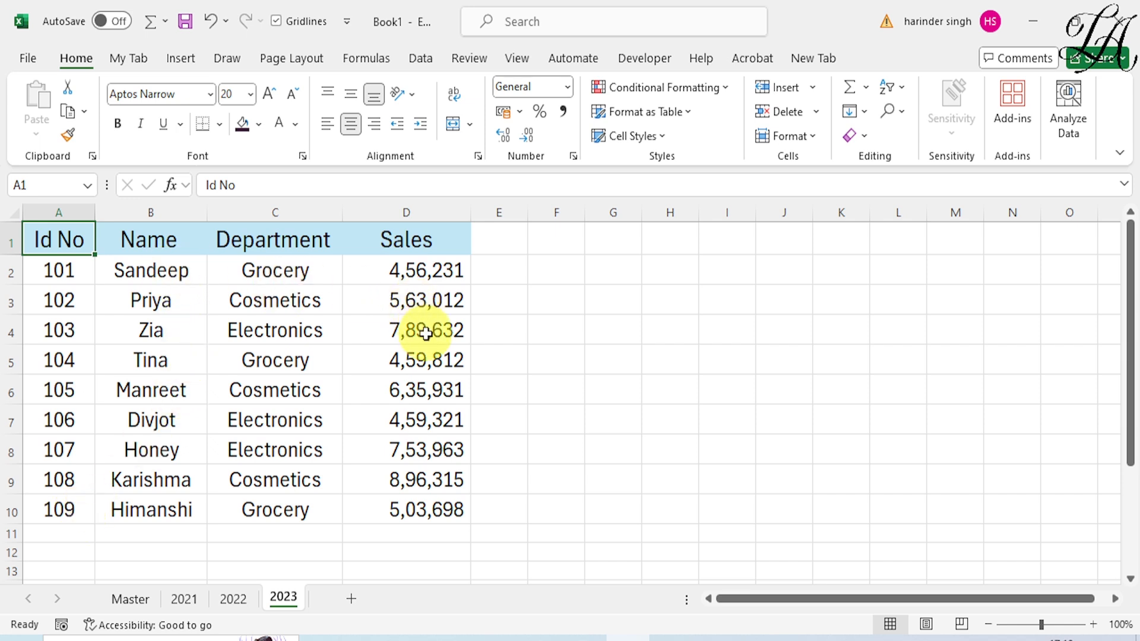
{"action": "left_click", "coordinate": [183, 600]}
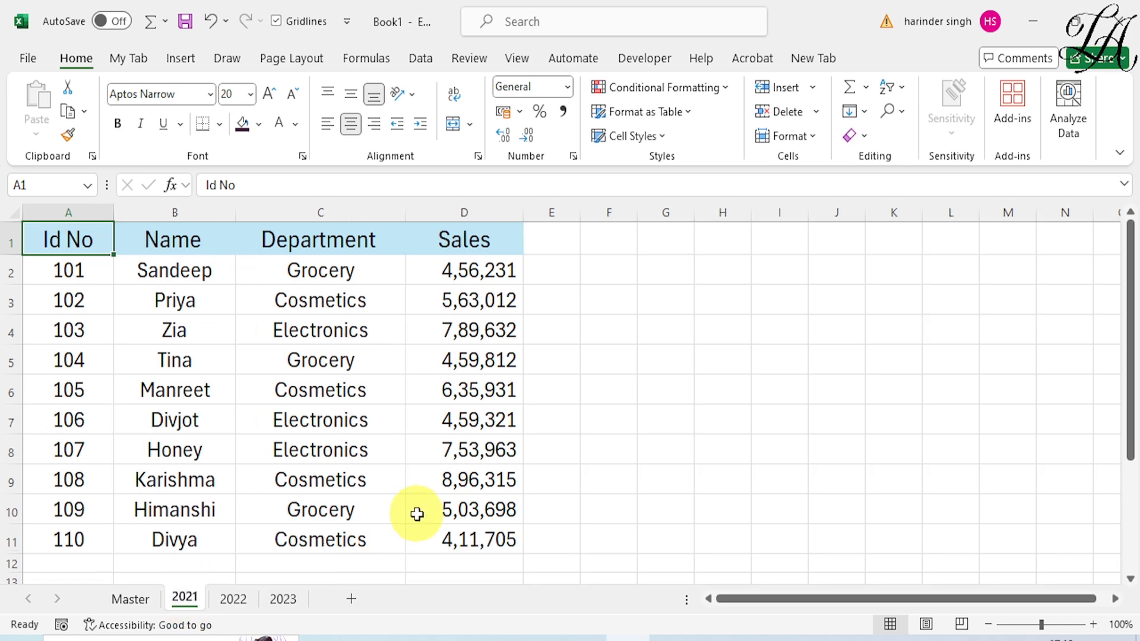
{"action": "left_click", "coordinate": [128, 600]}
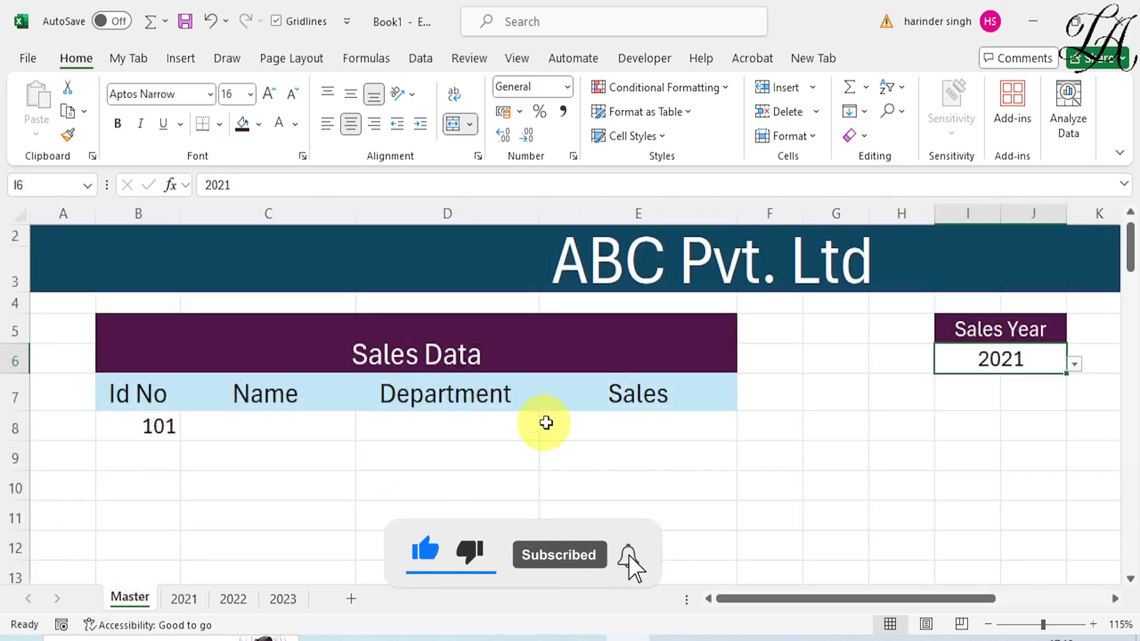
{"action": "left_click", "coordinate": [148, 427]}
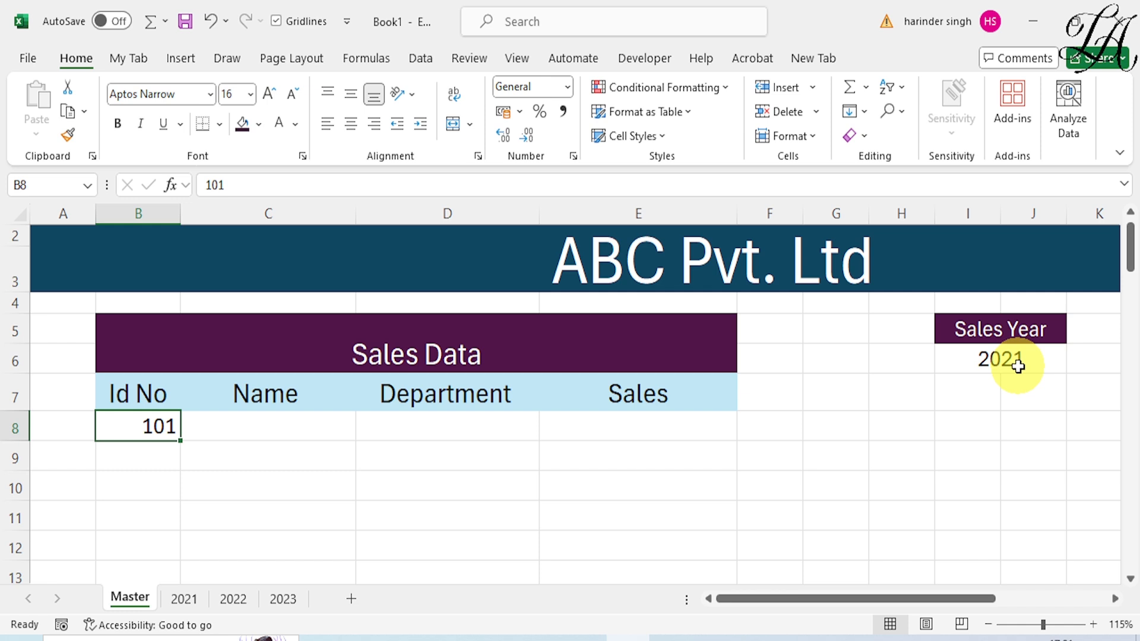
Step: Begin a SWITCH formula in Master cell H9 with expression 1, first value 1 and first result "Monday"
{"action": "left_click", "coordinate": [896, 462]}
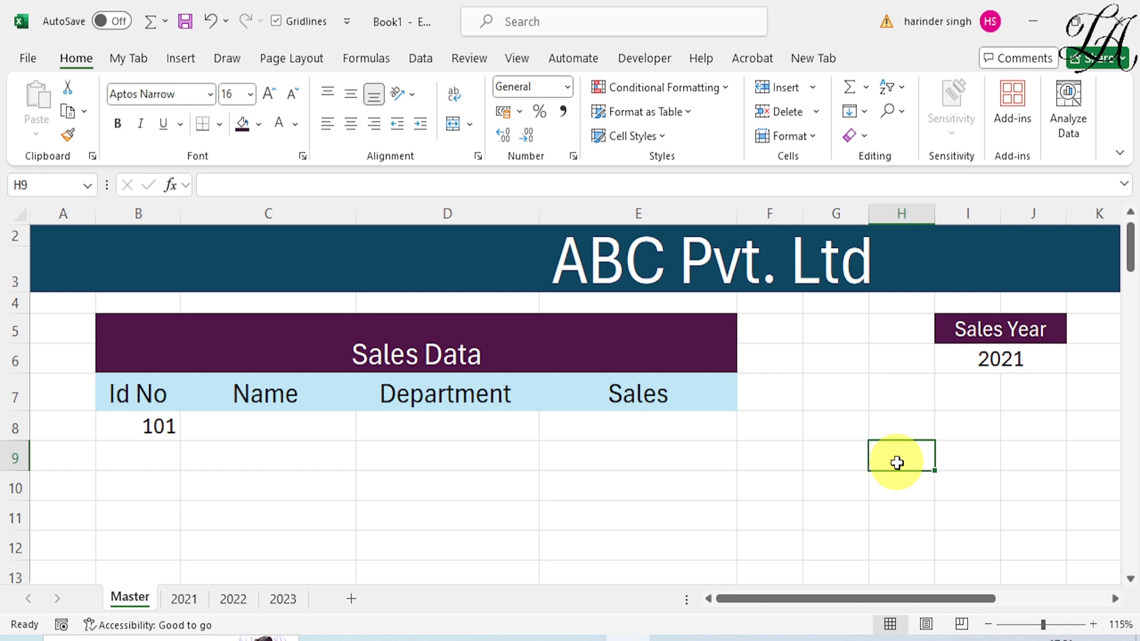
{"action": "type", "text": "=sw"}
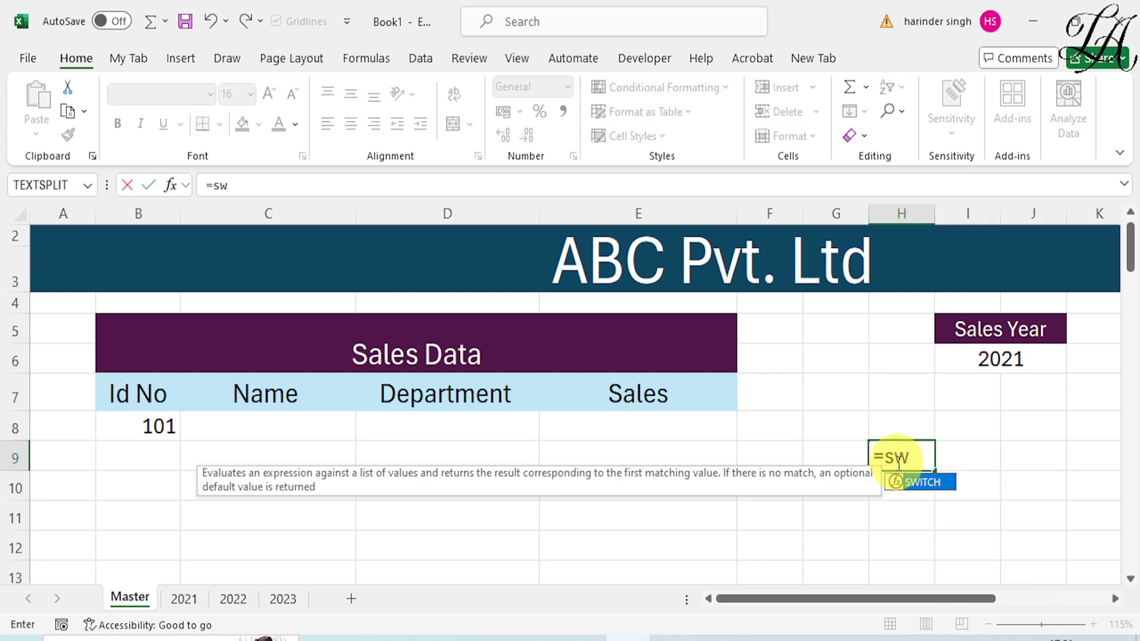
{"action": "type", "text": "itch("}
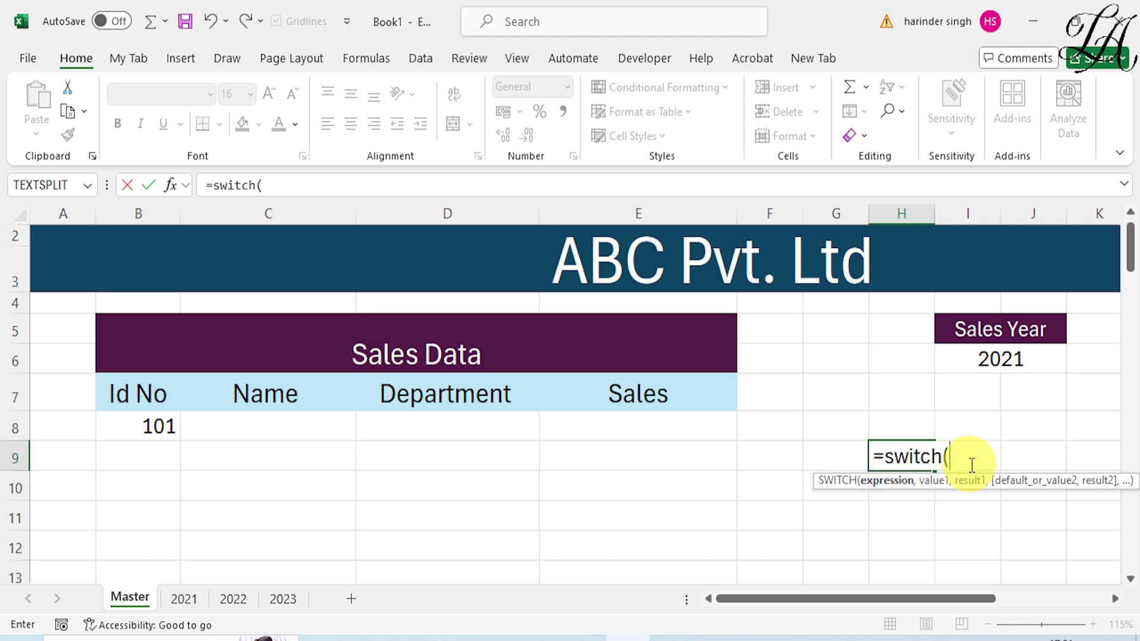
{"action": "type", "text": "1,"}
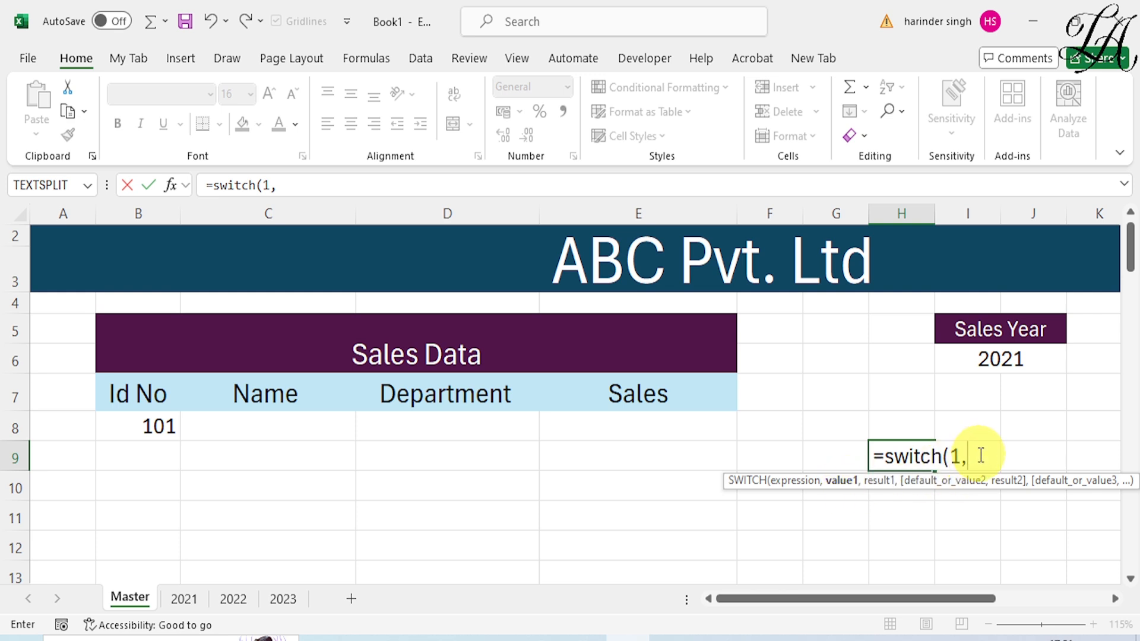
{"action": "type", "text": "1"}
{"action": "type", "text": ",\"m"}
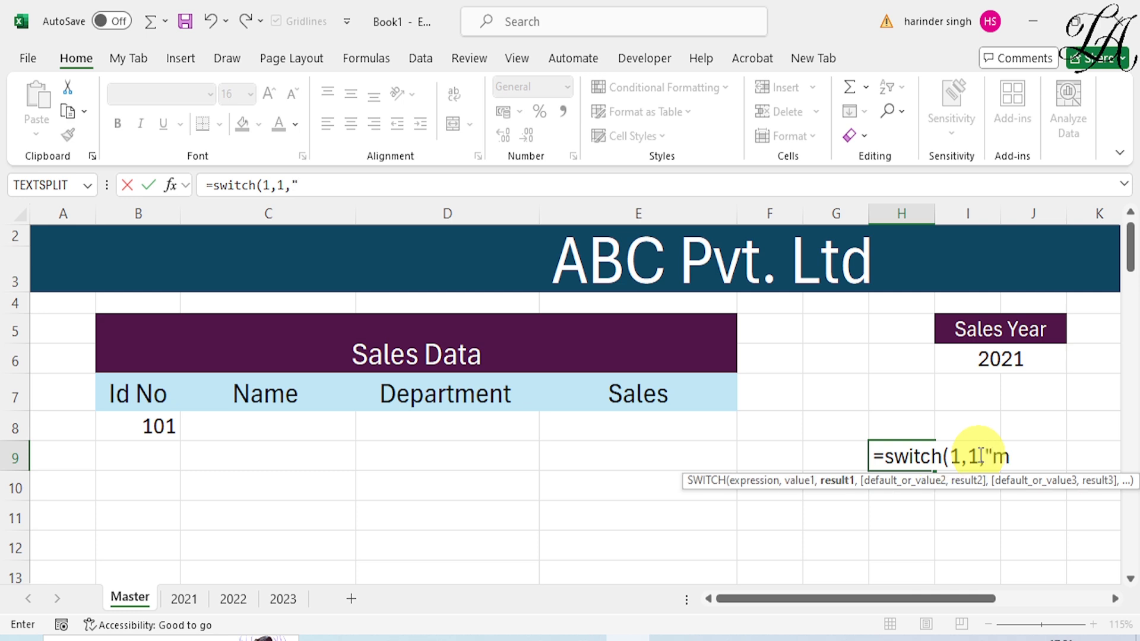
{"action": "type", "text": "onday"}
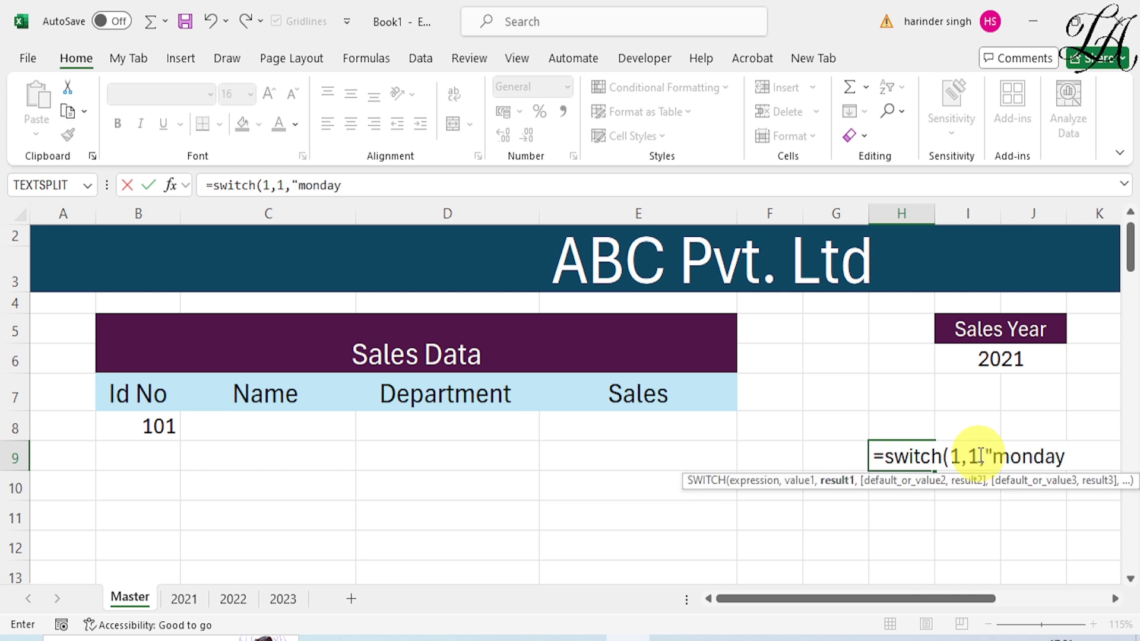
{"action": "type", "text": "\""}
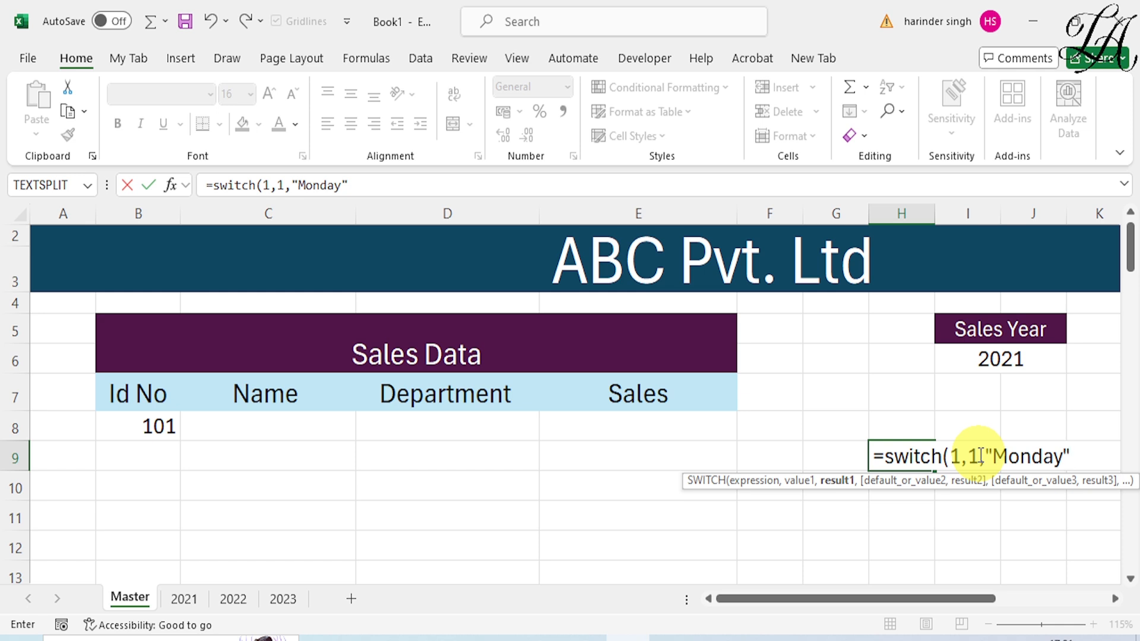
Step: Add value 2 with the result "Tuesday" and complete the formula =SWITCH(1,1,"Monday",2,"Tuesday") in H9
{"action": "type", "text": ","}
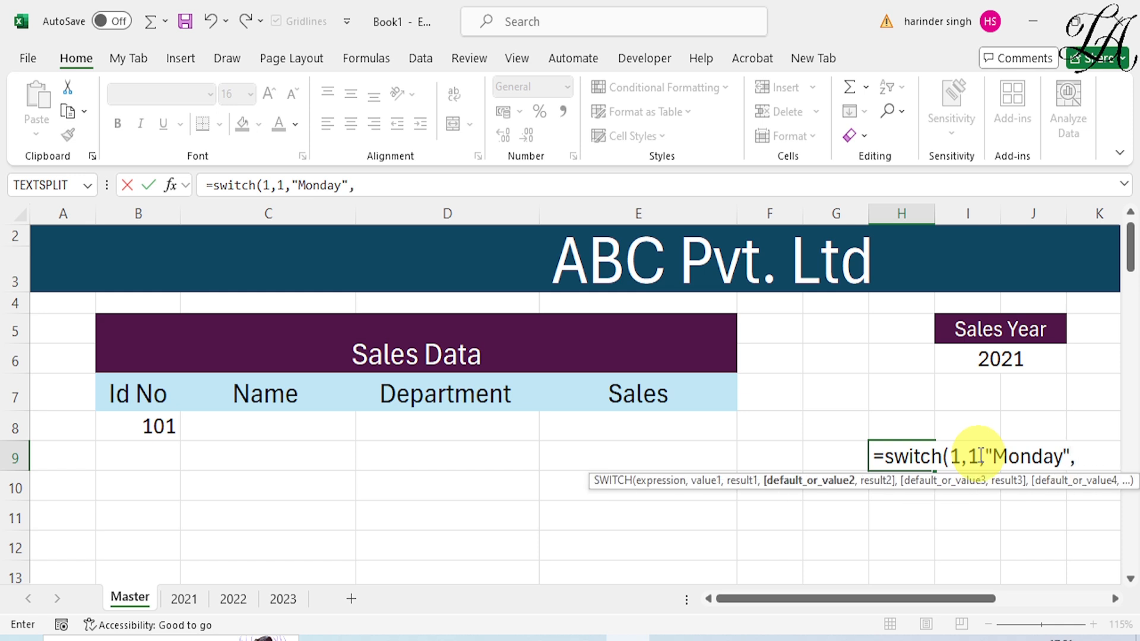
{"action": "type", "text": "2,\"tu"}
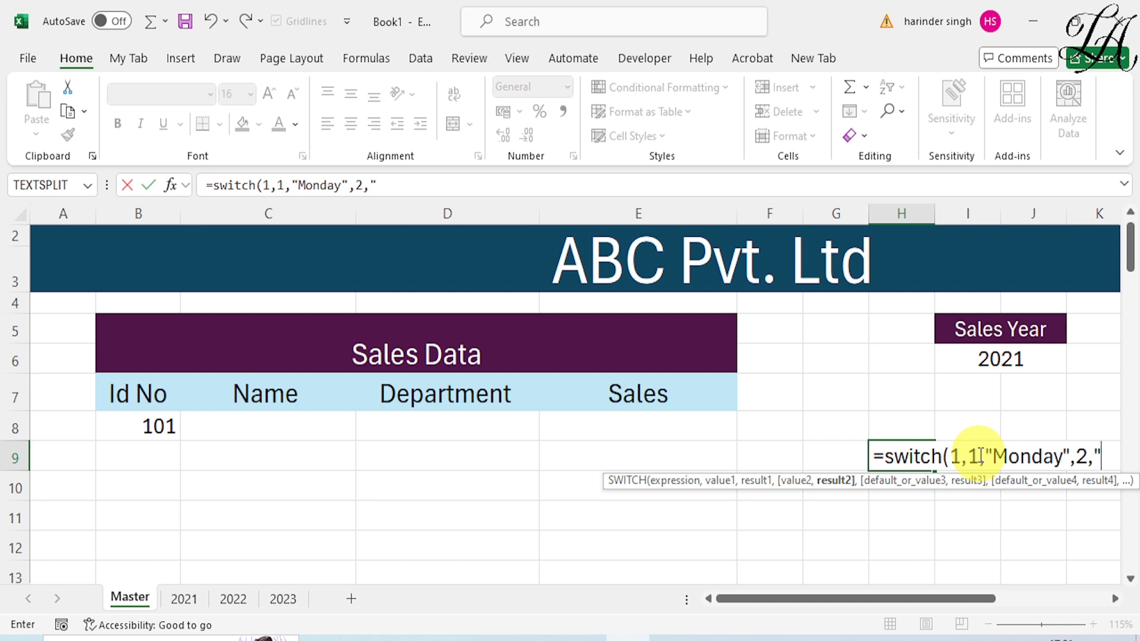
{"action": "type", "text": "es"}
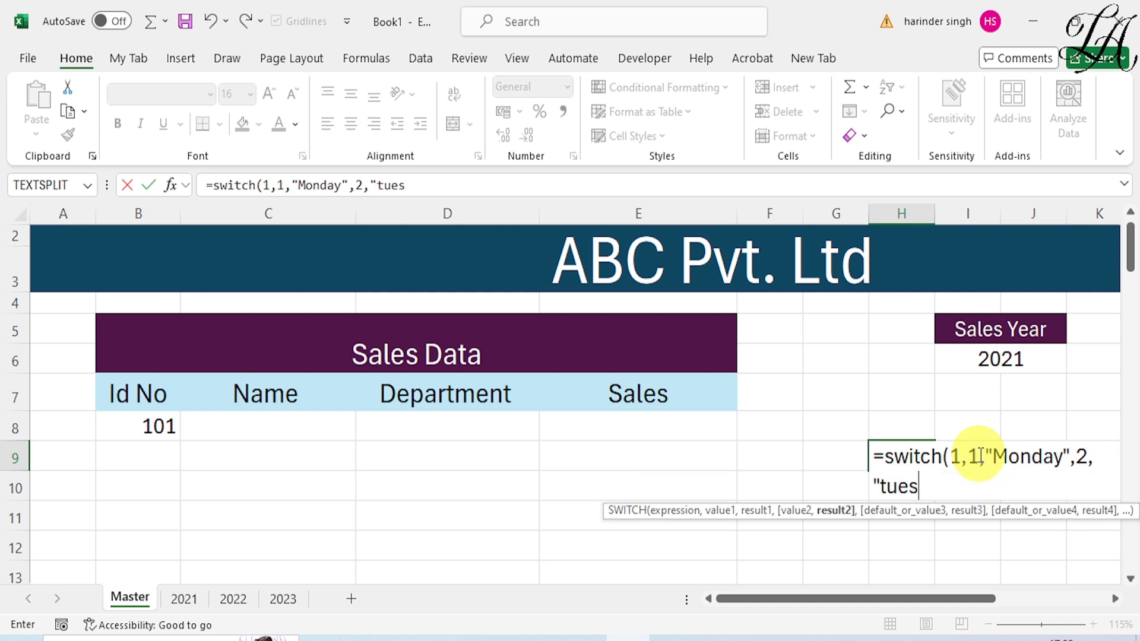
{"action": "type", "text": "day\""}
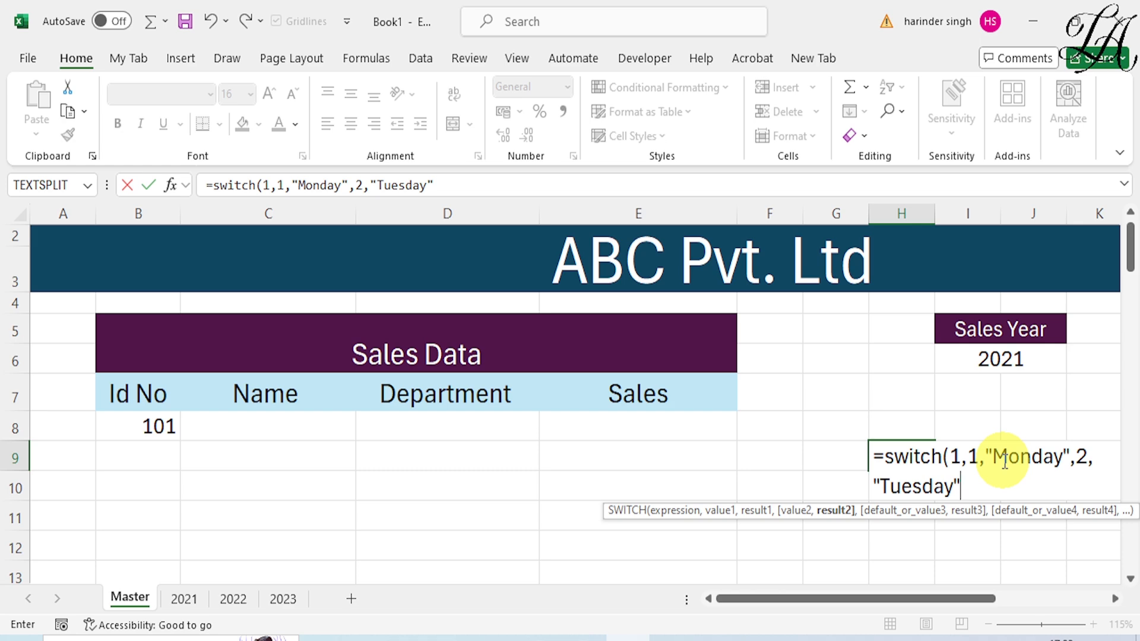
{"action": "type", "text": ")"}
{"action": "key", "text": "Return"}
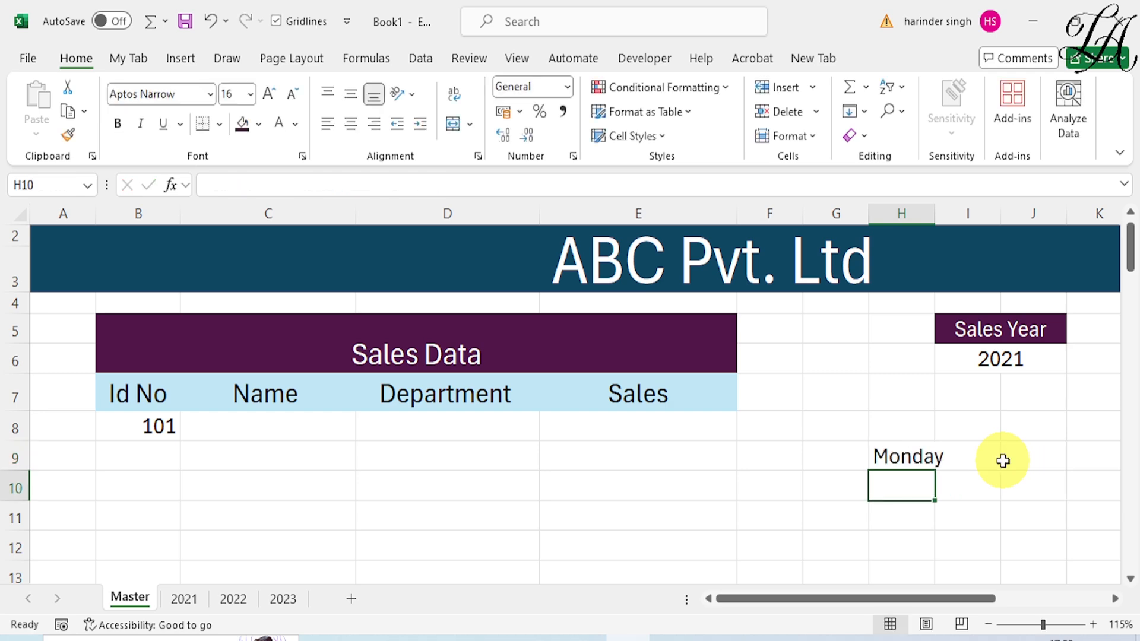
Step: Reopen the SWITCH formula in H9 to examine its arguments, and re-enter "Monday" as its first result
{"action": "double_click", "coordinate": [911, 462]}
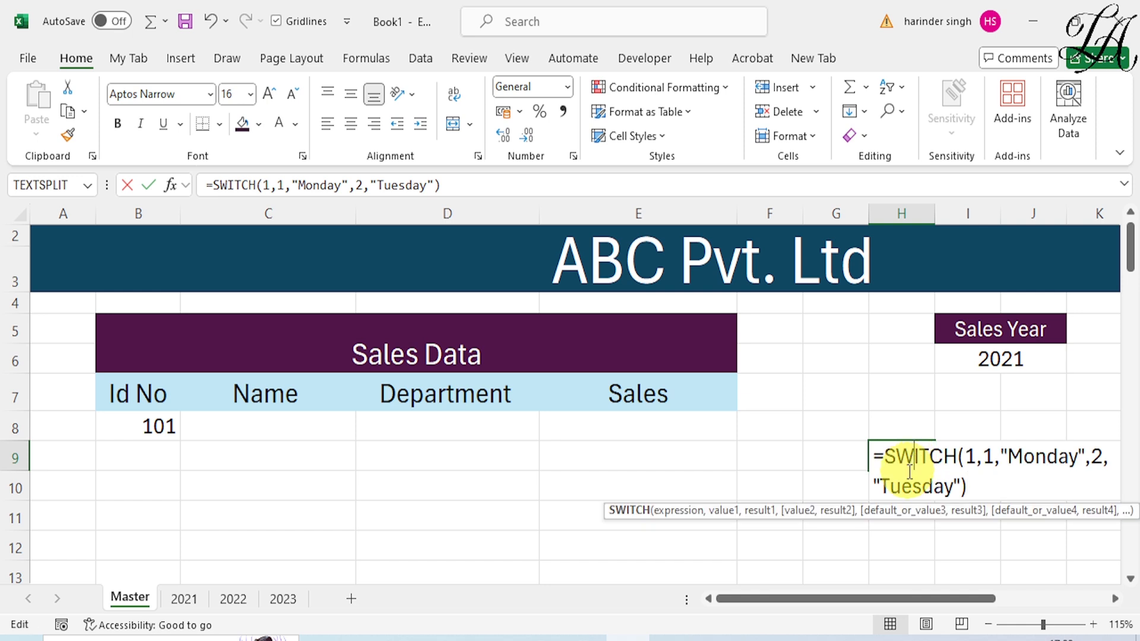
{"action": "left_click", "coordinate": [965, 456]}
{"action": "left_click_drag", "start_coordinate": [965, 456], "coordinate": [974, 457]}
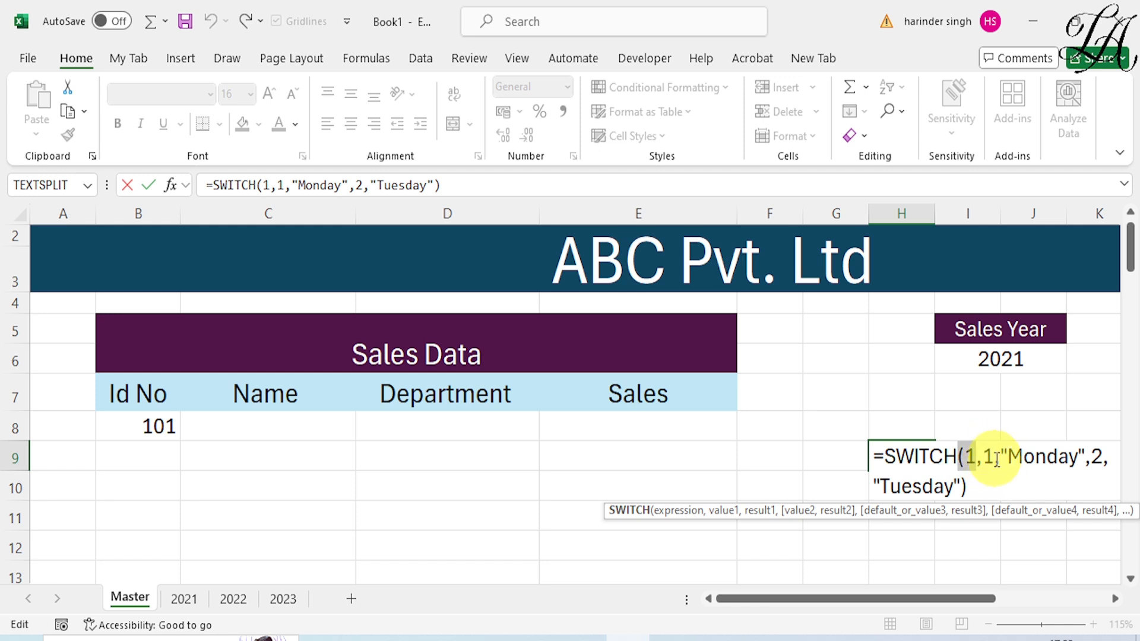
{"action": "left_click_drag", "start_coordinate": [1002, 457], "coordinate": [1077, 457]}
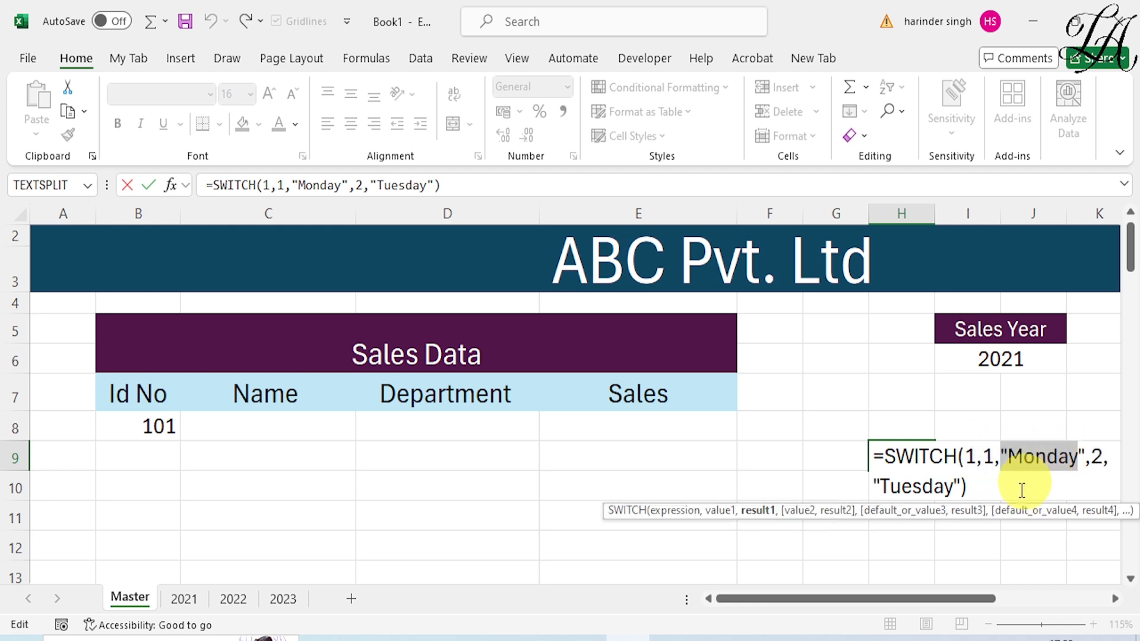
{"action": "left_click", "coordinate": [987, 497]}
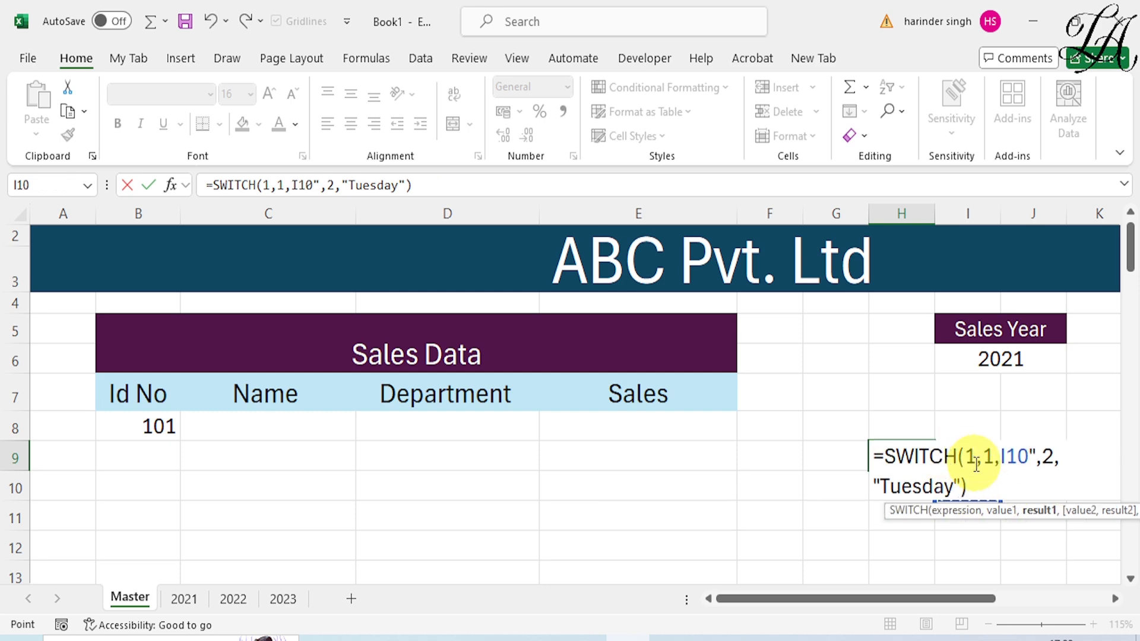
{"action": "key", "text": "BackSpace"}
{"action": "key", "text": "BackSpace"}
{"action": "key", "text": "BackSpace"}
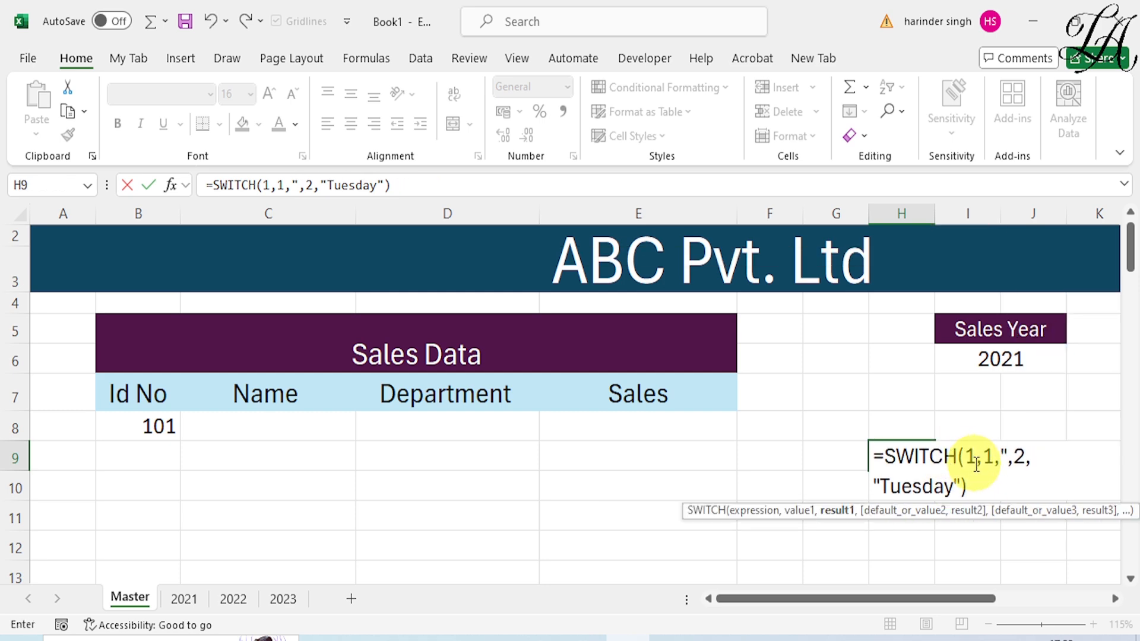
{"action": "type", "text": "\""}
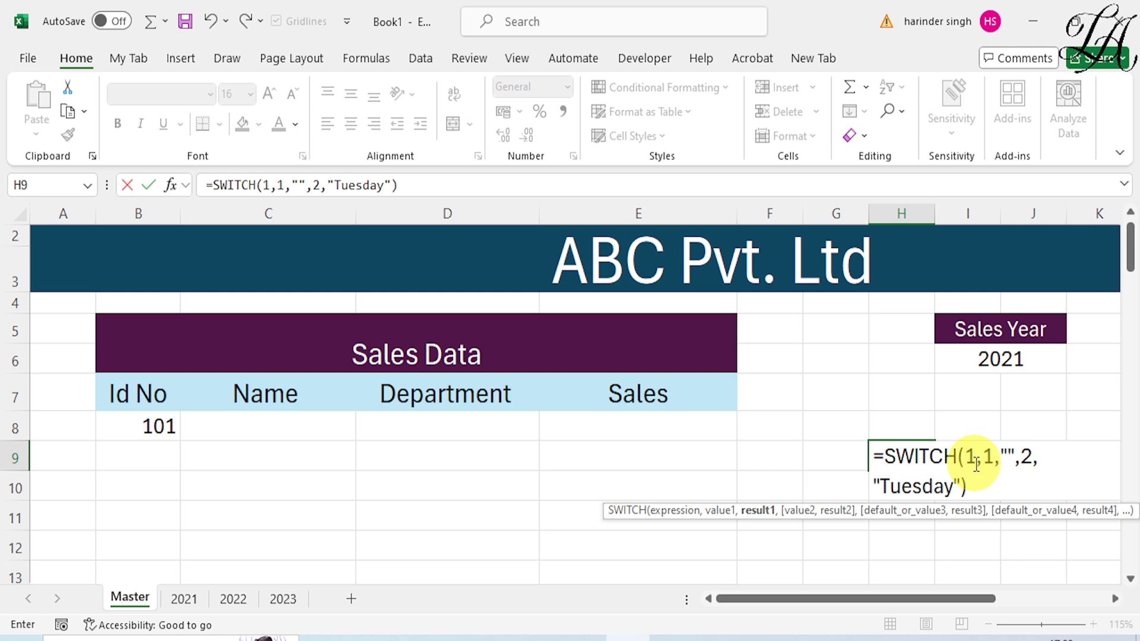
{"action": "type", "text": "Monda"}
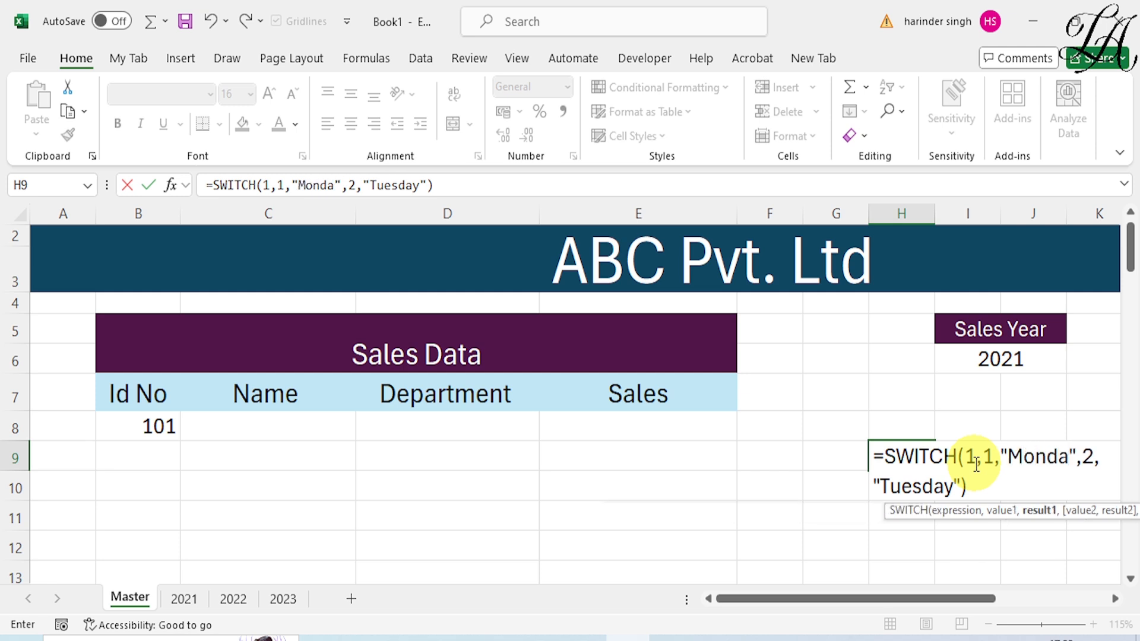
{"action": "type", "text": "y"}
{"action": "key", "text": "Return"}
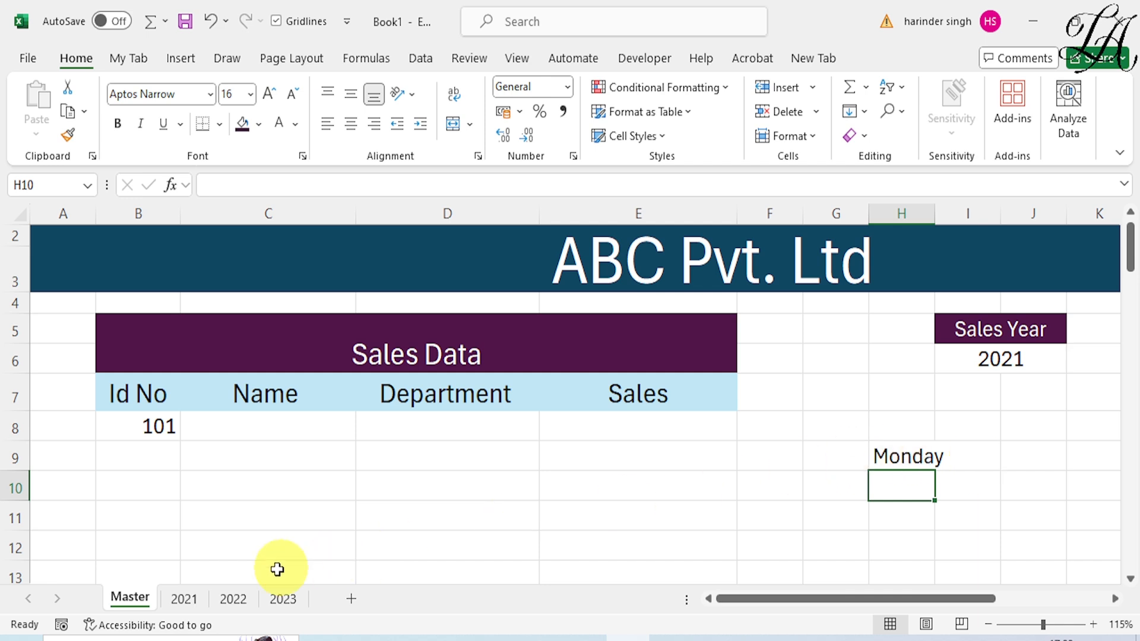
Step: Examine the 2021 sheet's sales records alongside the Master sheet's layout, ending on a Department cell in the 2021 data
{"action": "left_click", "coordinate": [186, 599]}
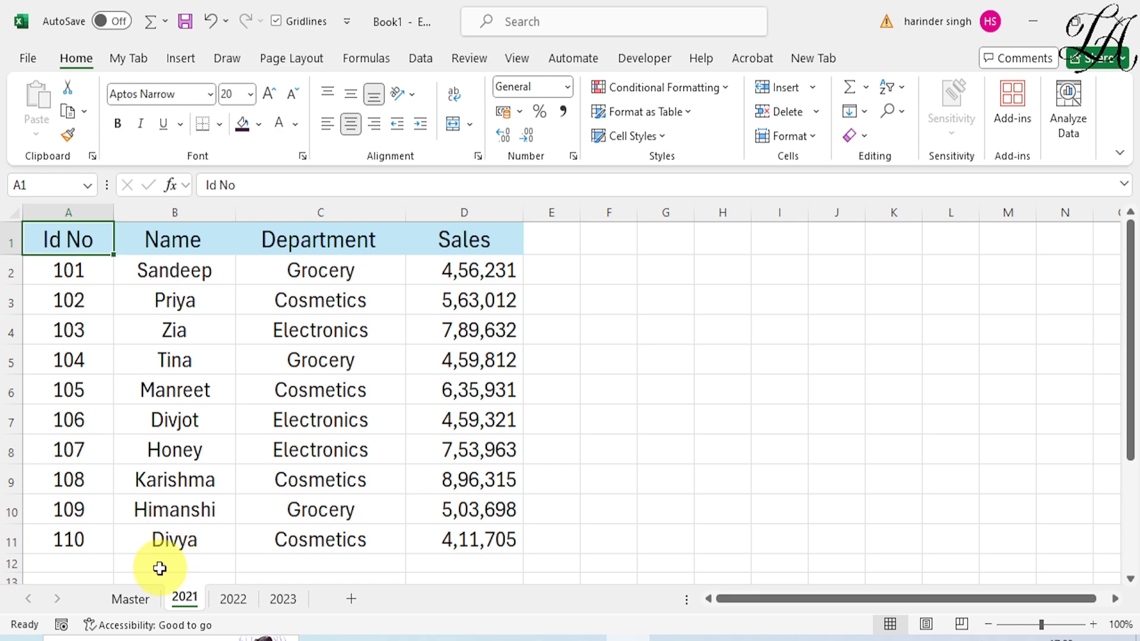
{"action": "left_click", "coordinate": [130, 599]}
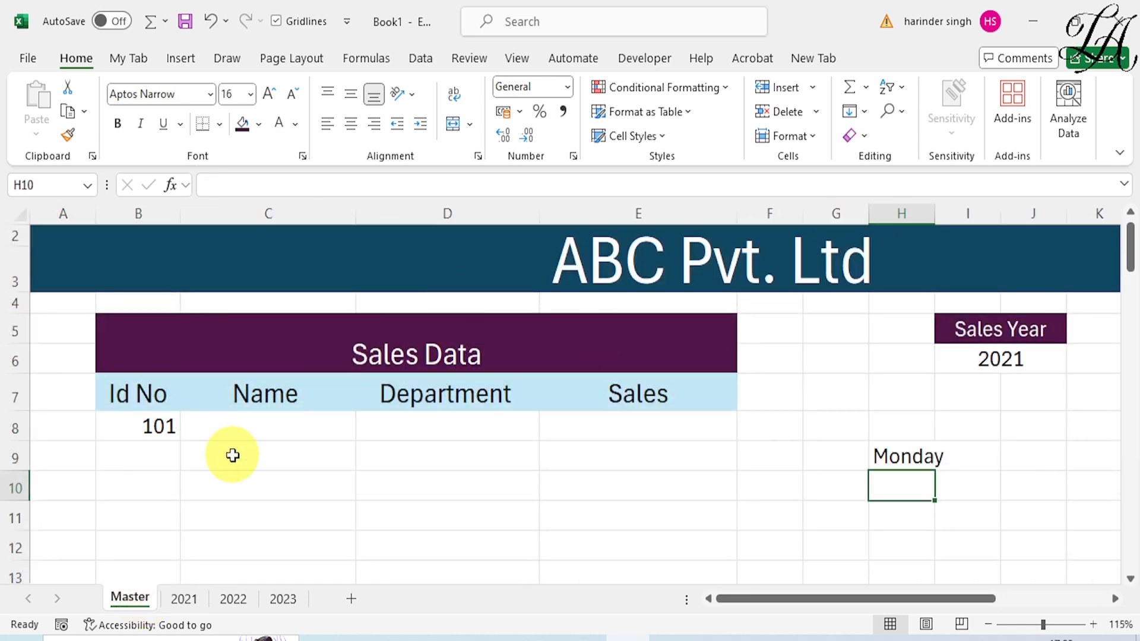
{"action": "left_click", "coordinate": [184, 599]}
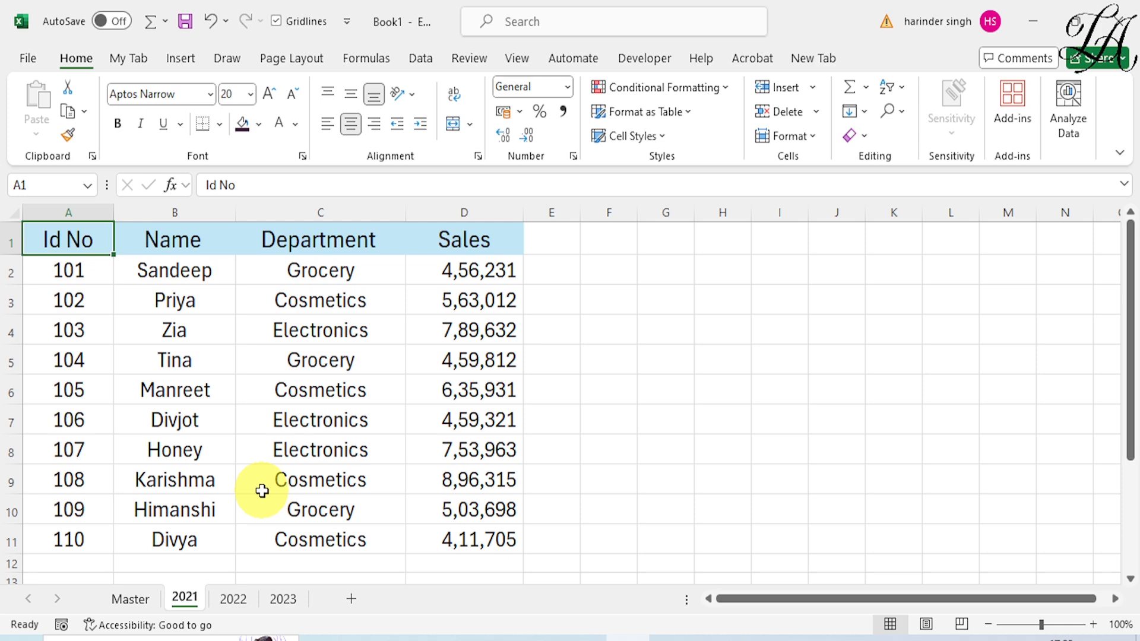
{"action": "left_click", "coordinate": [279, 373]}
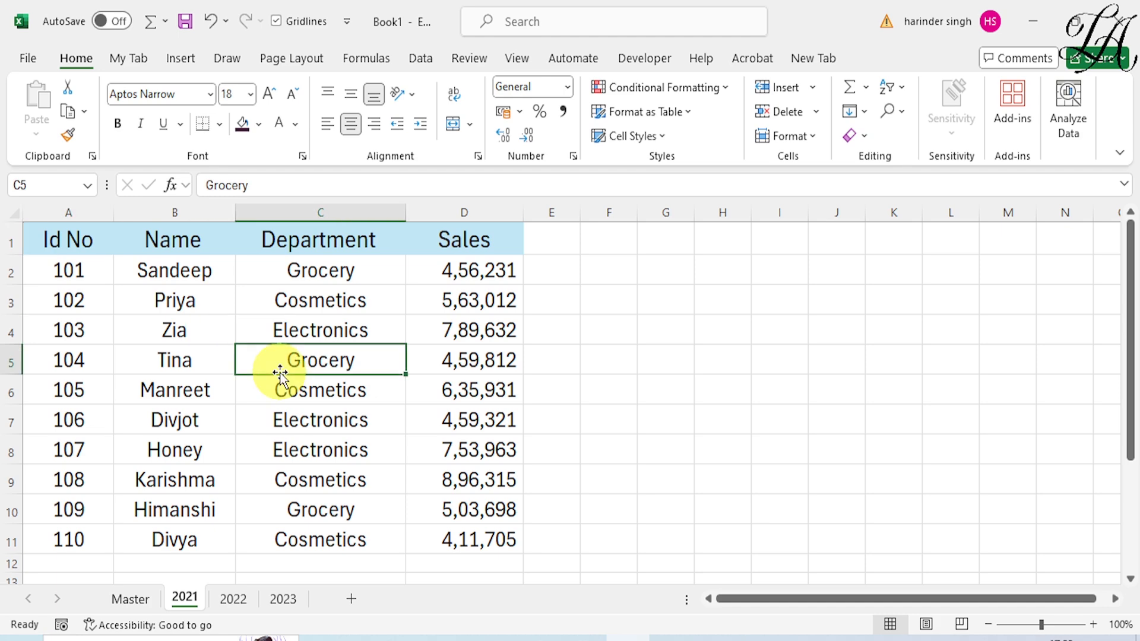
Step: Convert the 2021 sheet's range A1:D11 into a table with headers and apply an orange banded medium table style
{"action": "key", "text": "ctrl+a"}
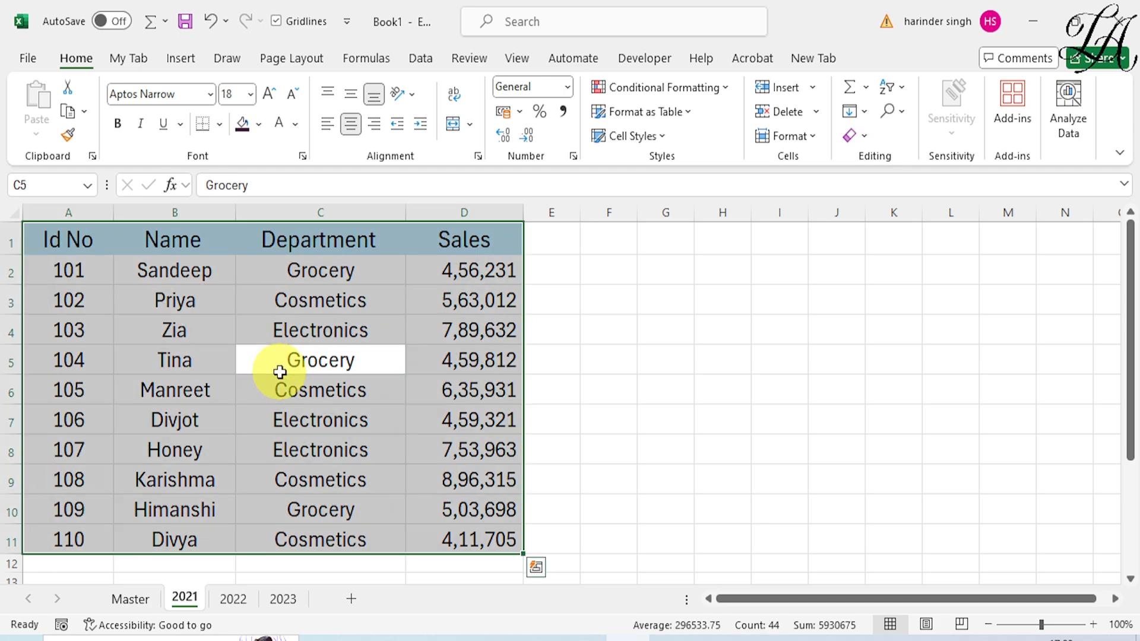
{"action": "key", "text": "ctrl+t"}
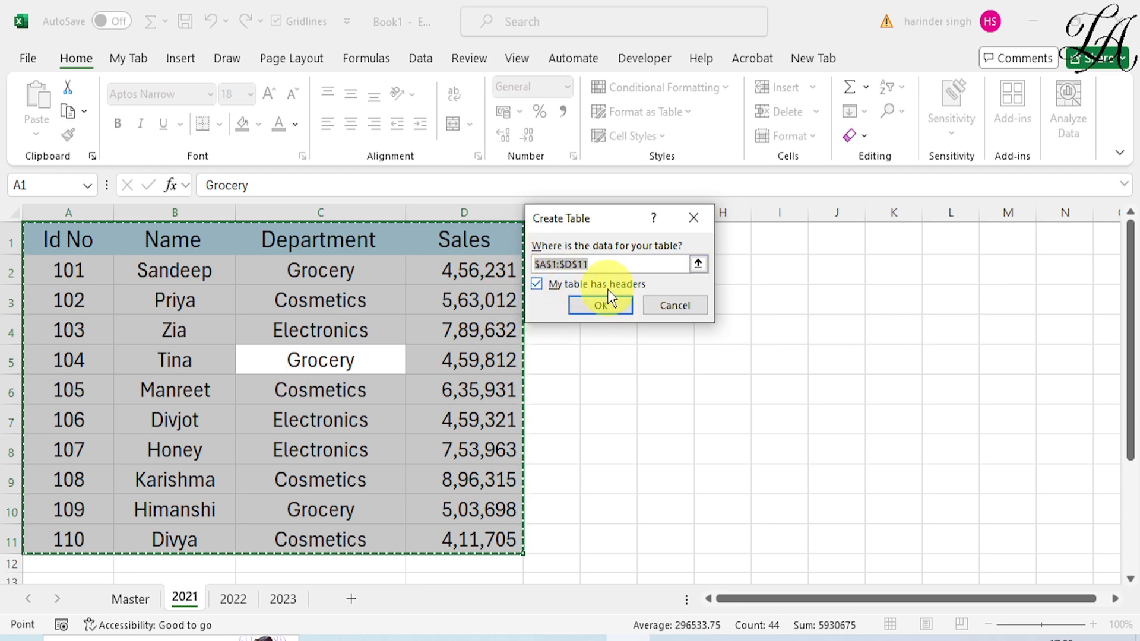
{"action": "left_click", "coordinate": [619, 305]}
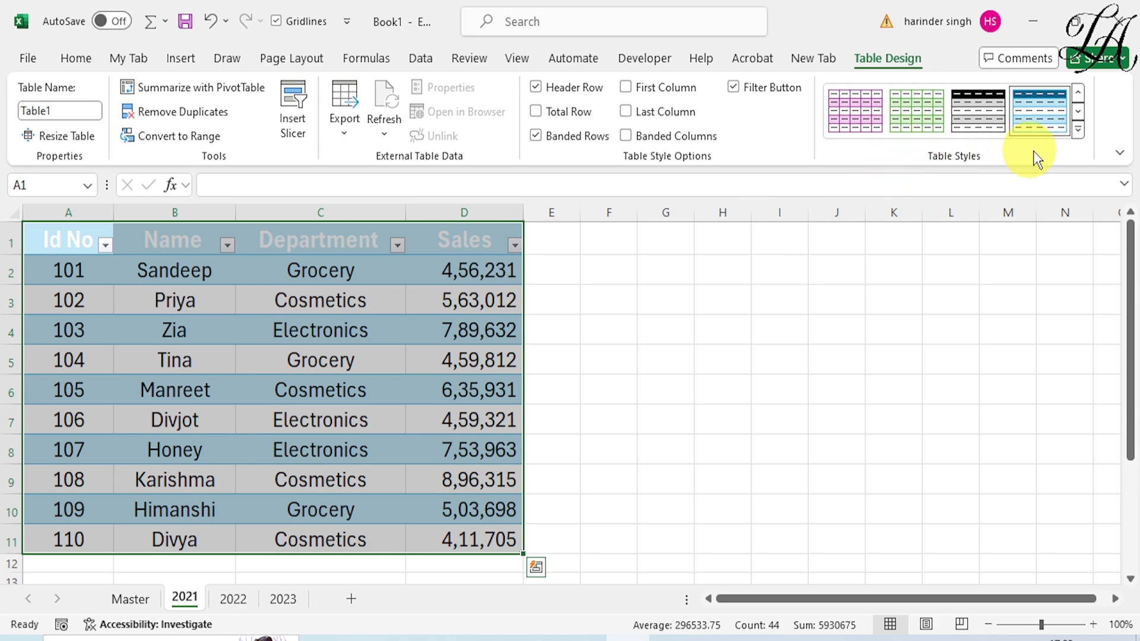
{"action": "left_click", "coordinate": [1077, 130]}
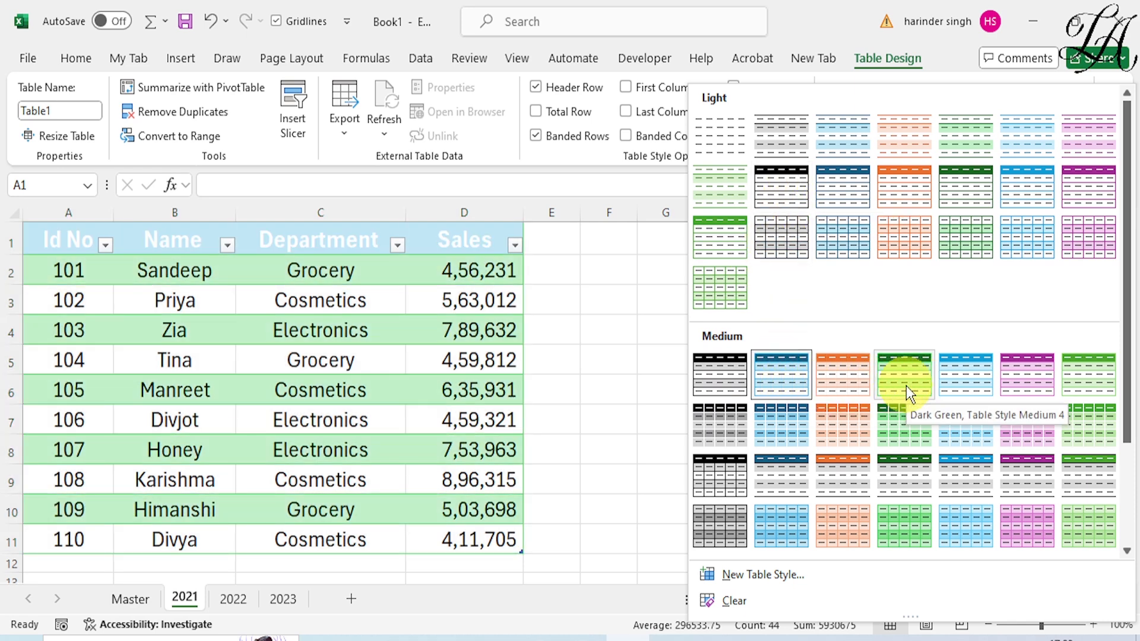
{"action": "left_click", "coordinate": [842, 418]}
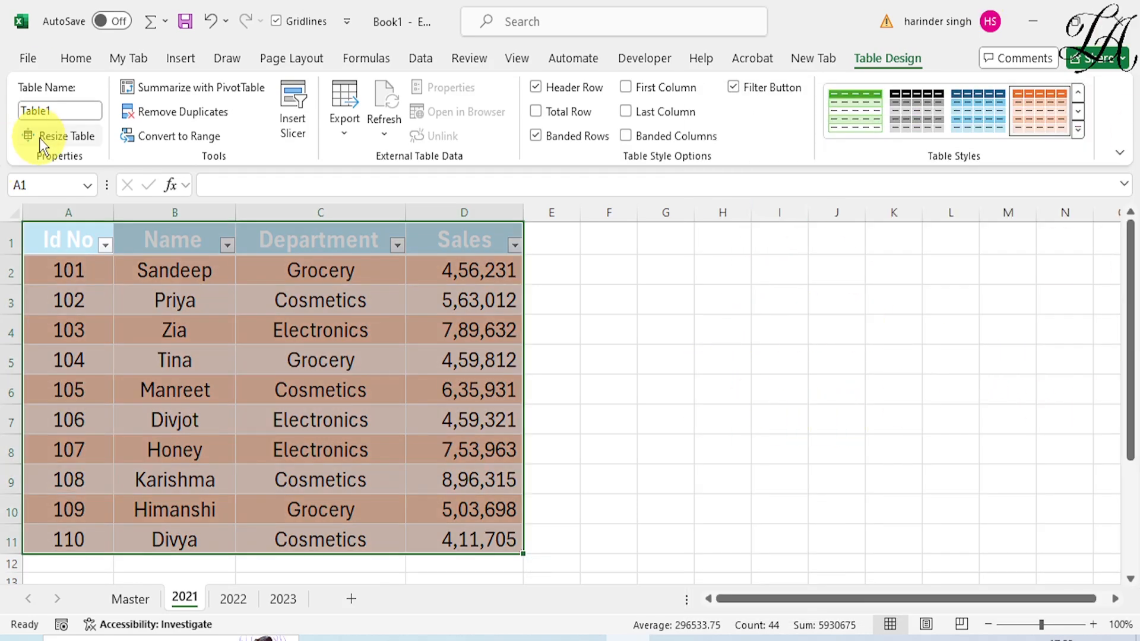
Step: Name the 2021 sheet's table data21
{"action": "left_click", "coordinate": [61, 111]}
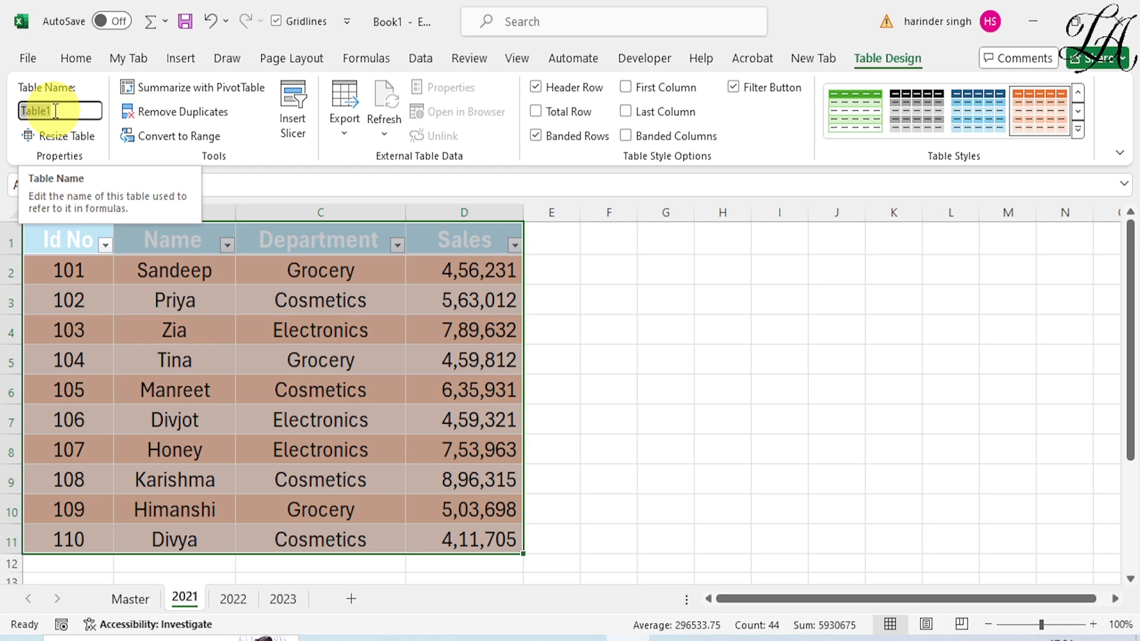
{"action": "type", "text": "data"}
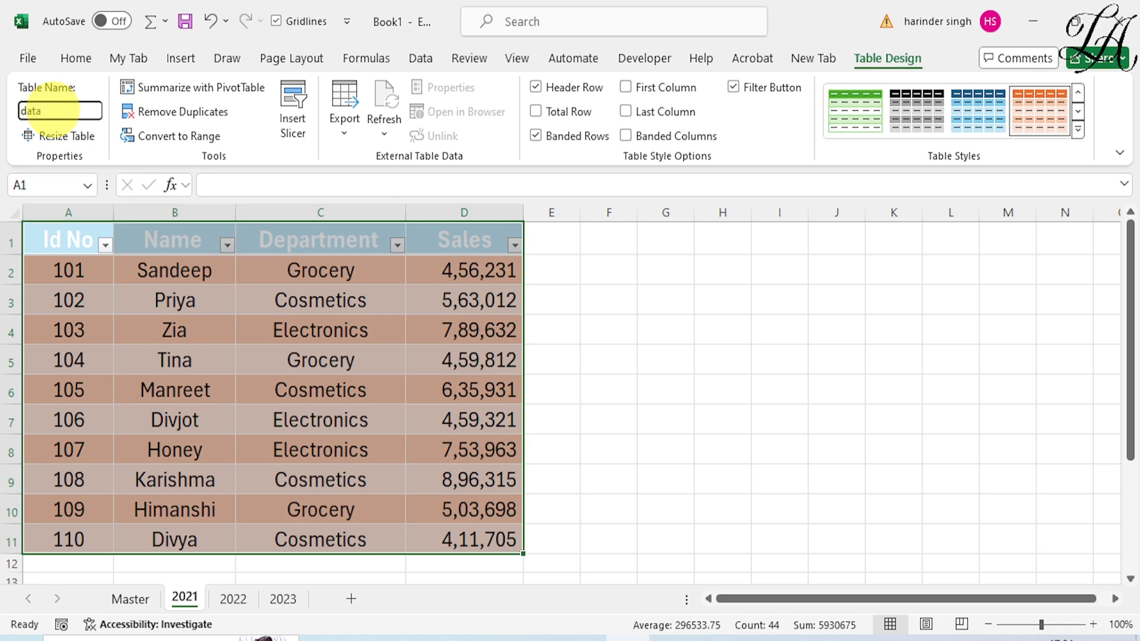
{"action": "type", "text": "21"}
{"action": "key", "text": "Return"}
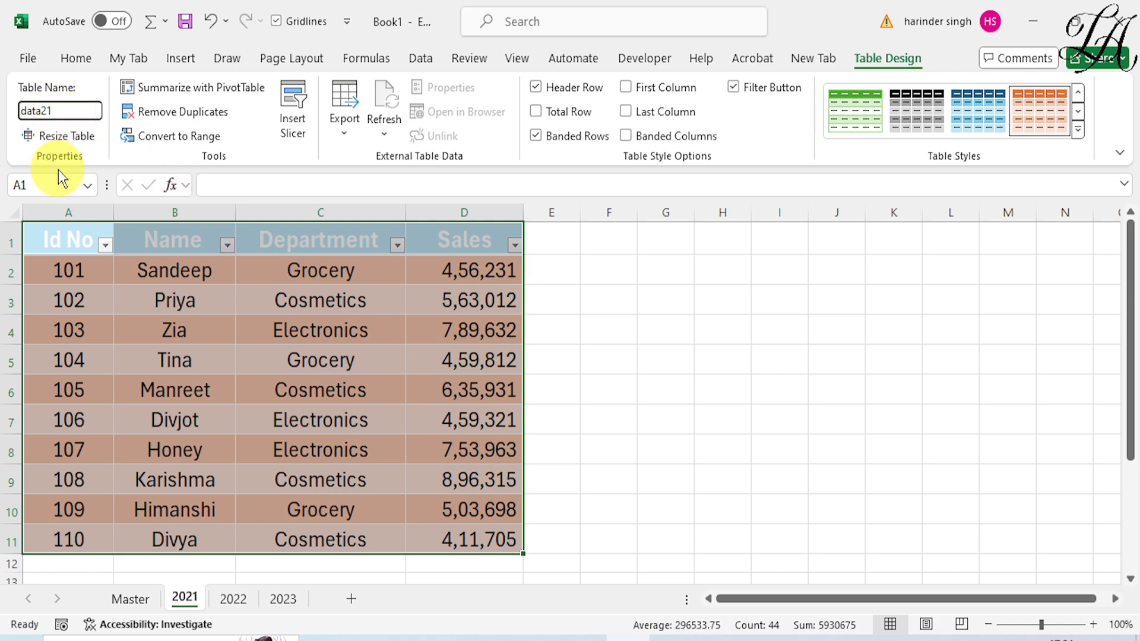
{"action": "type", "text": "1"}
{"action": "key", "text": "Return"}
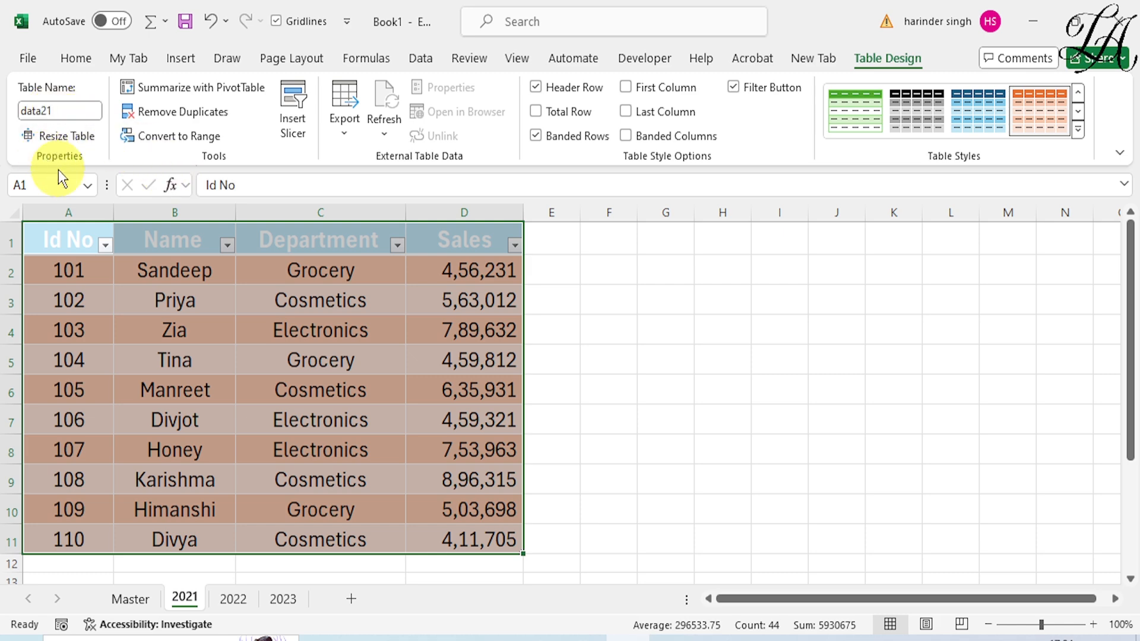
{"action": "left_click", "coordinate": [571, 399]}
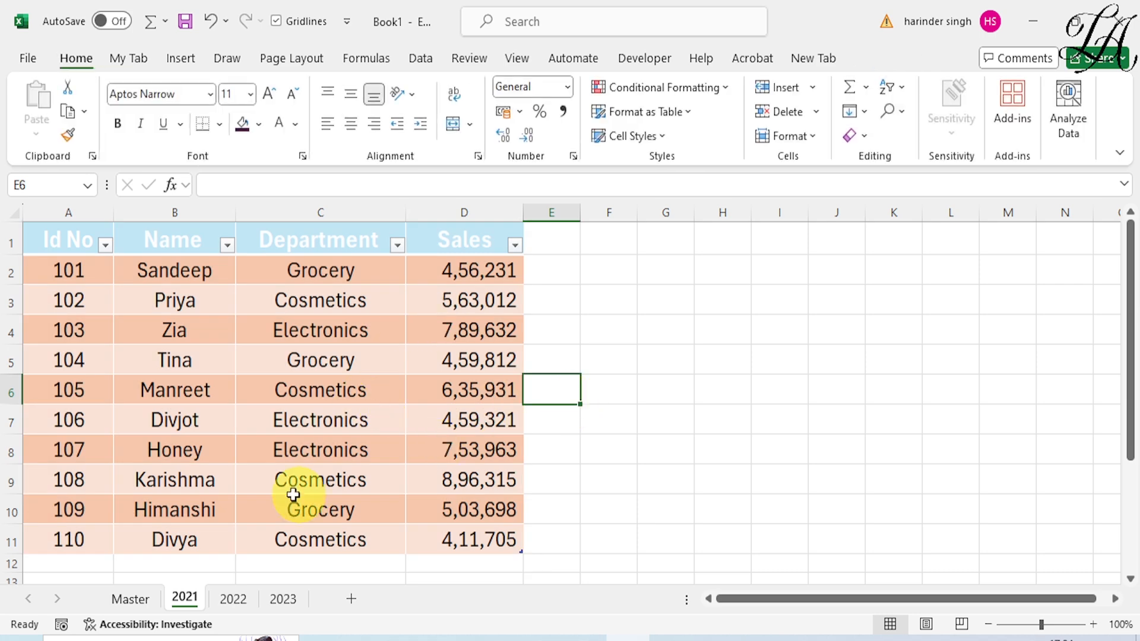
Step: Convert the 2022 sheet's sales records in A1:D13 into a table with headers
{"action": "left_click", "coordinate": [233, 603]}
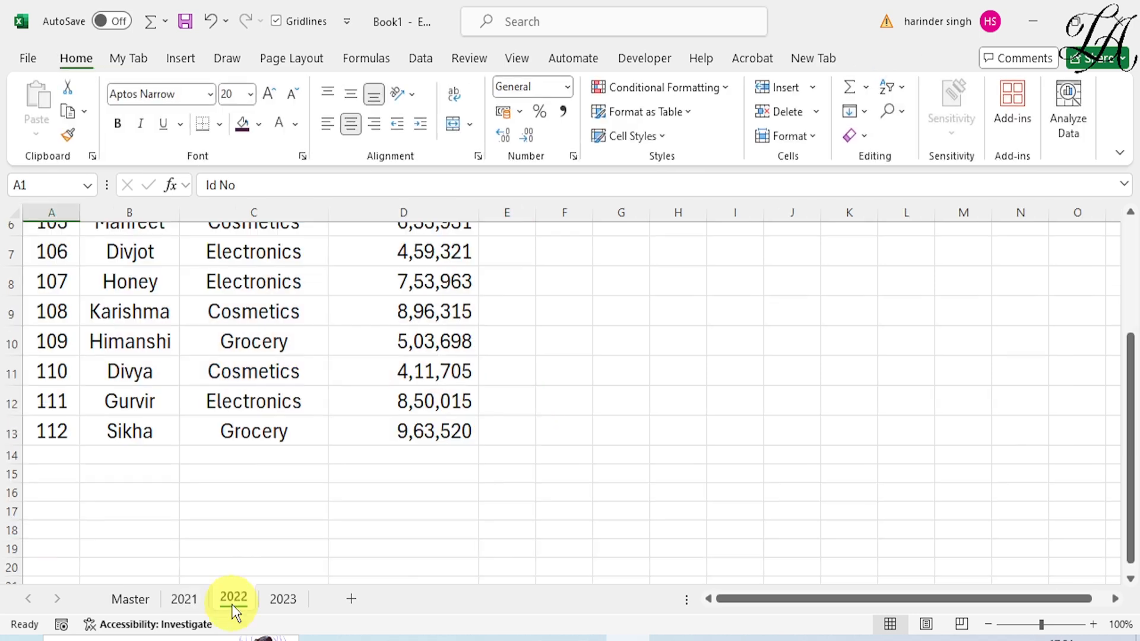
{"action": "left_click", "coordinate": [234, 337]}
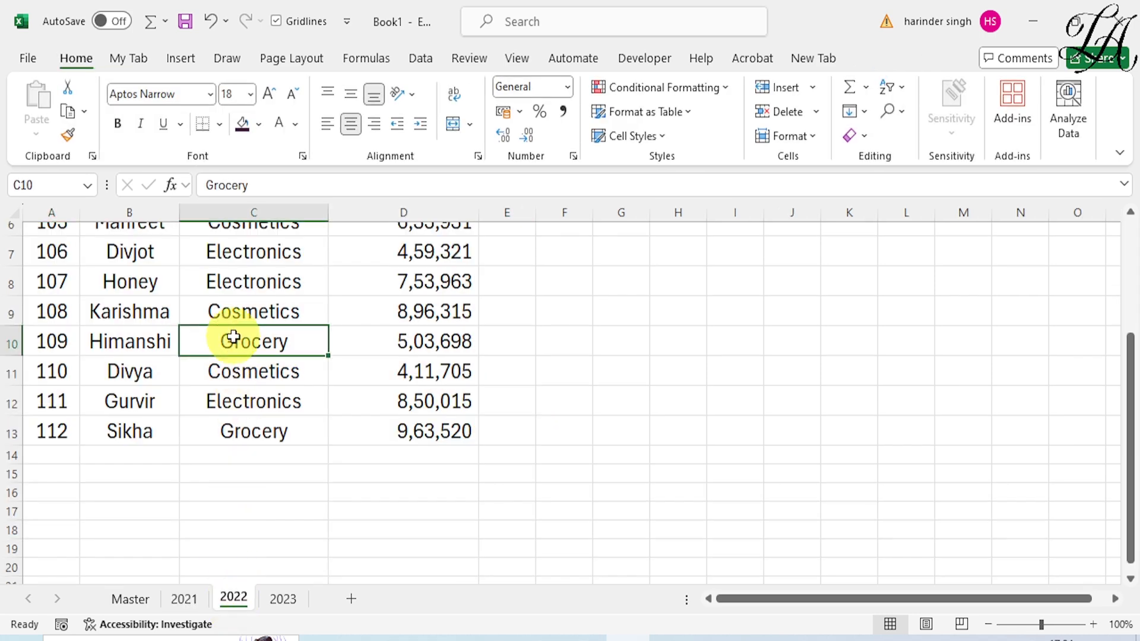
{"action": "key", "text": "ctrl+a"}
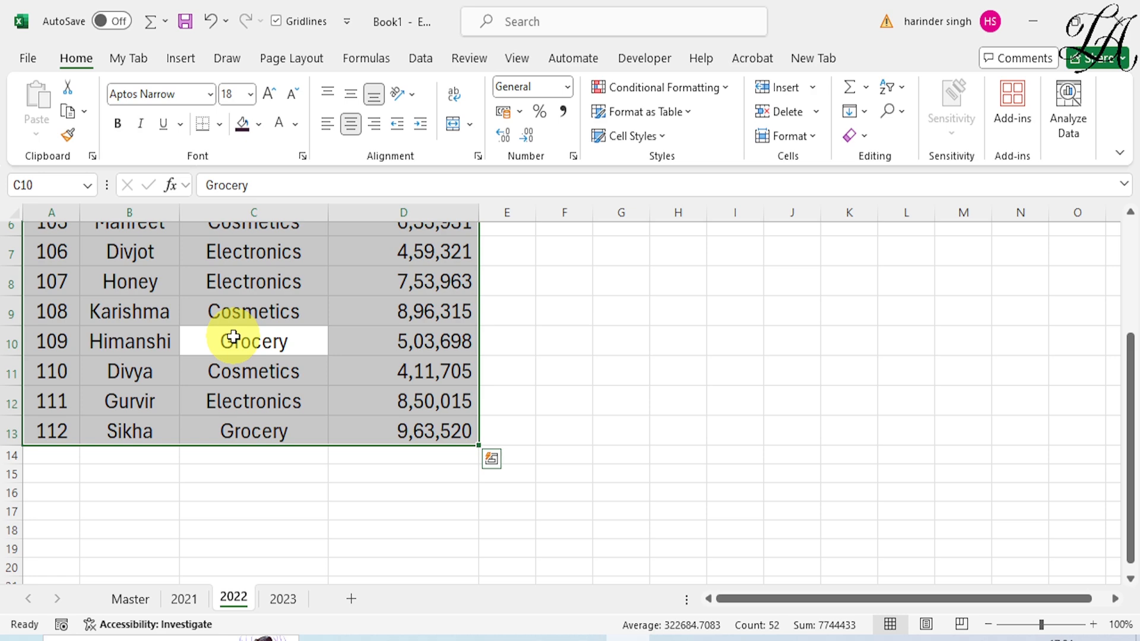
{"action": "key", "text": "ctrl+t"}
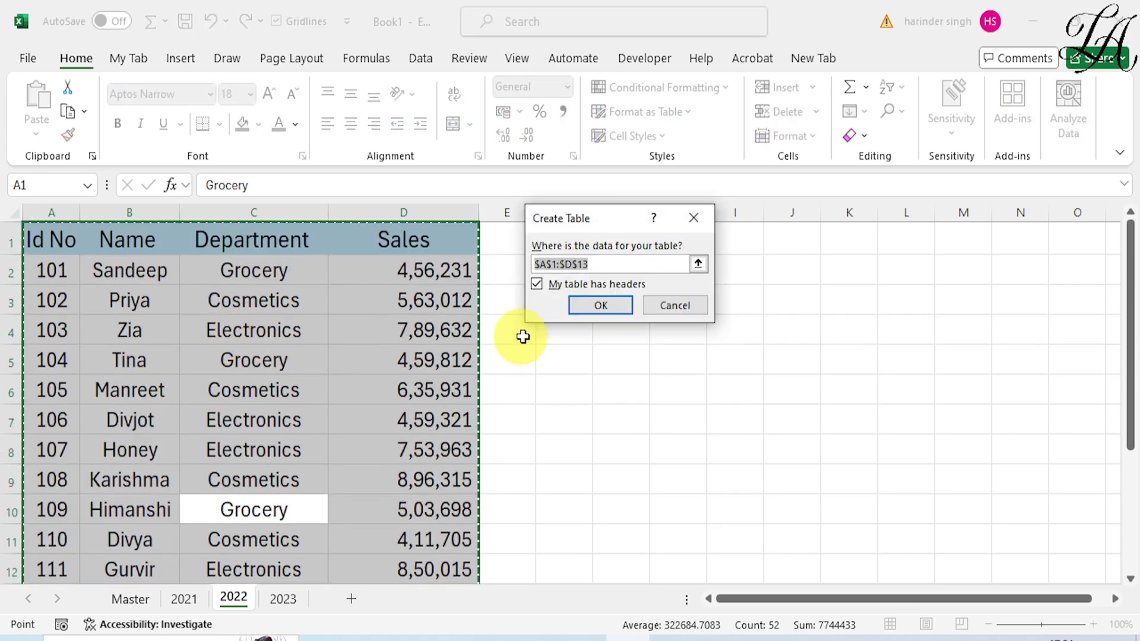
{"action": "left_click", "coordinate": [600, 308]}
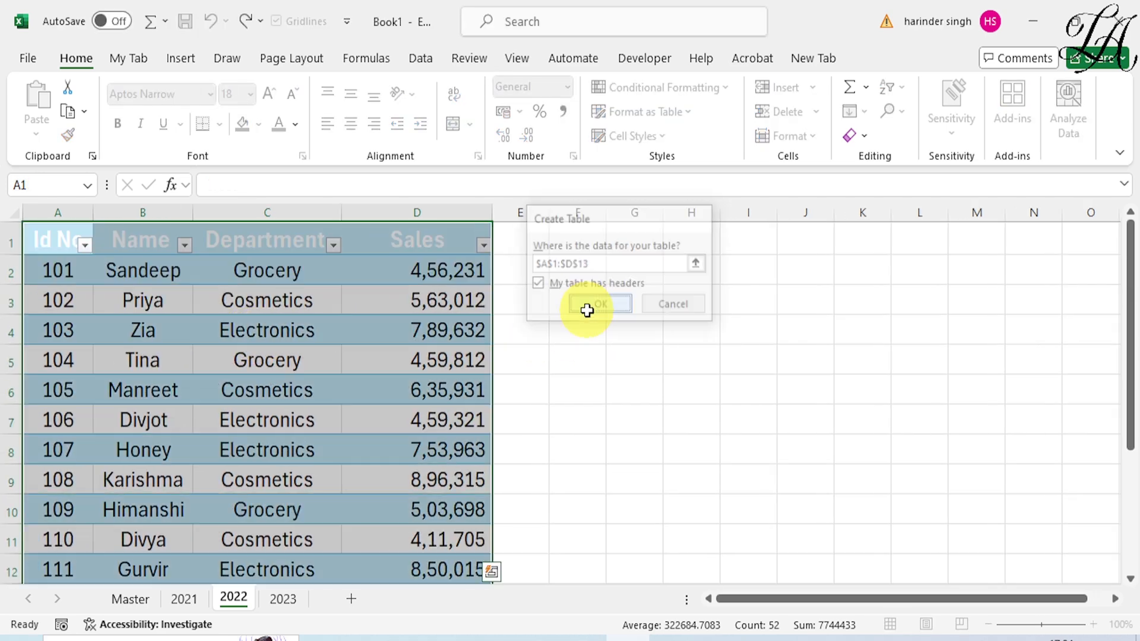
Step: Name the 2022 sheet's table data22
{"action": "left_click", "coordinate": [71, 110]}
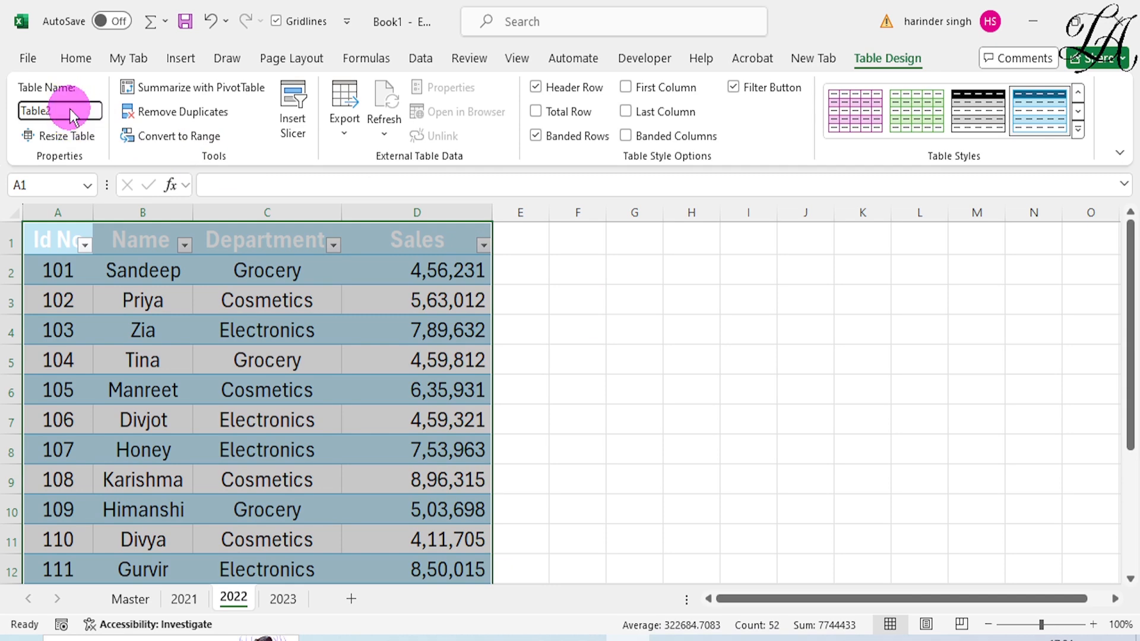
{"action": "type", "text": "dat"}
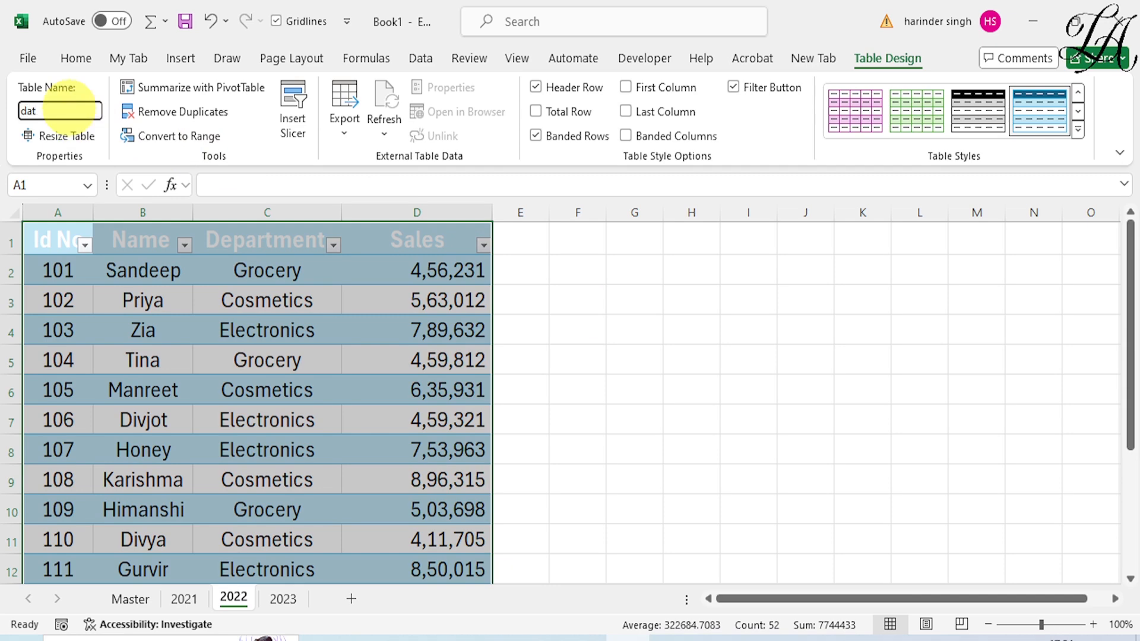
{"action": "type", "text": "a22"}
{"action": "key", "text": "Return"}
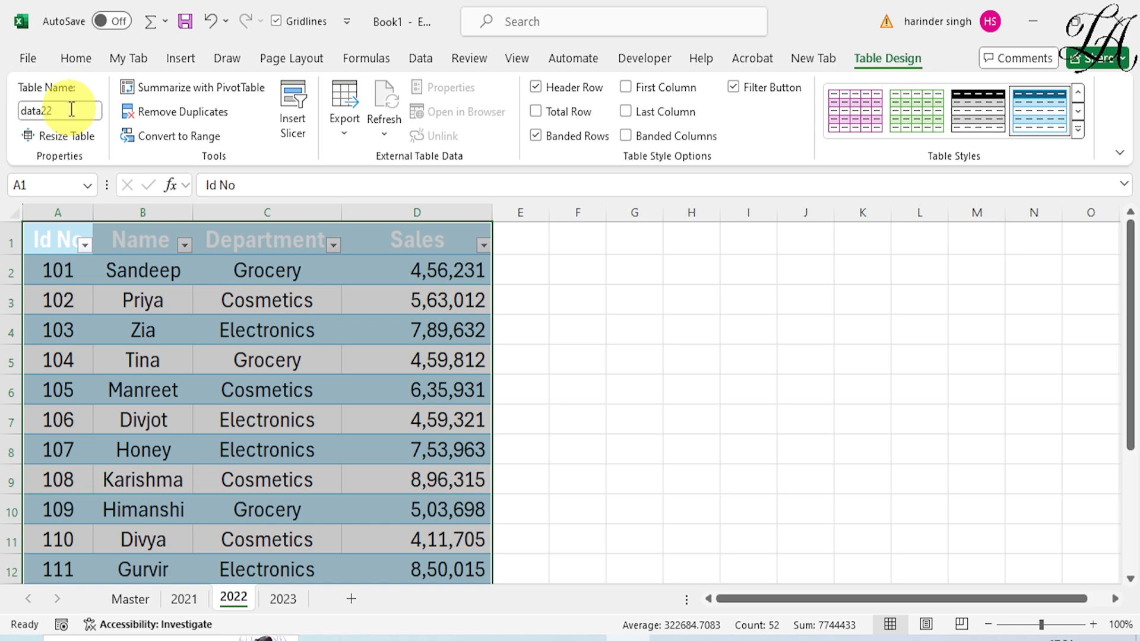
{"action": "left_click", "coordinate": [212, 357]}
Step: Convert the 2023 sheet's sales records in A1:D10 into a table with headers
{"action": "left_click", "coordinate": [291, 595]}
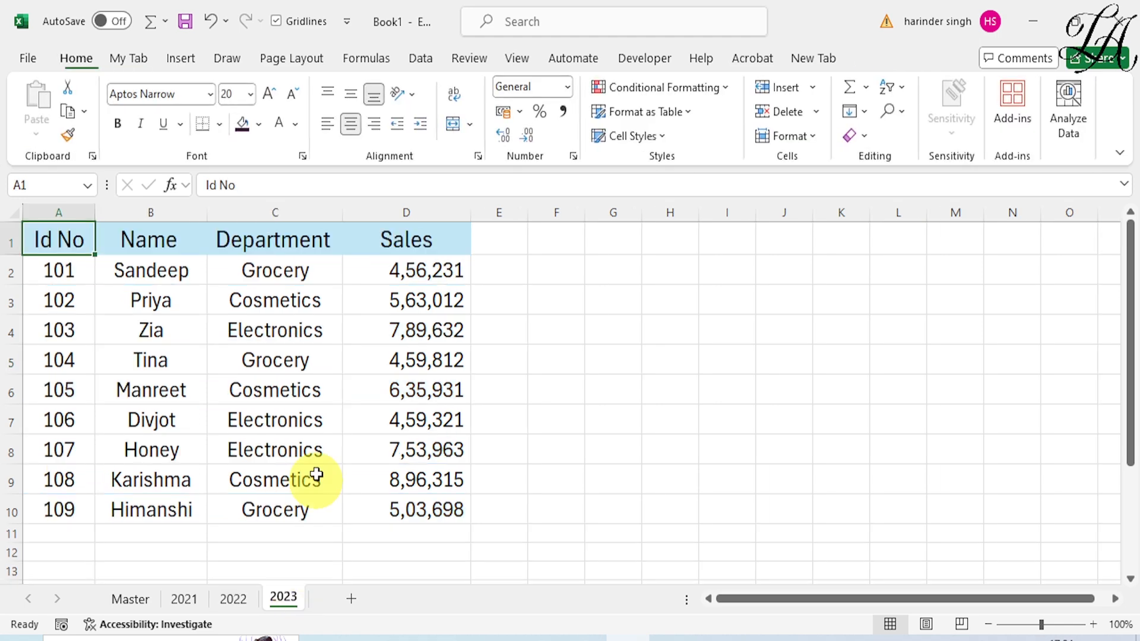
{"action": "left_click", "coordinate": [312, 387]}
{"action": "key", "text": "ctrl+a"}
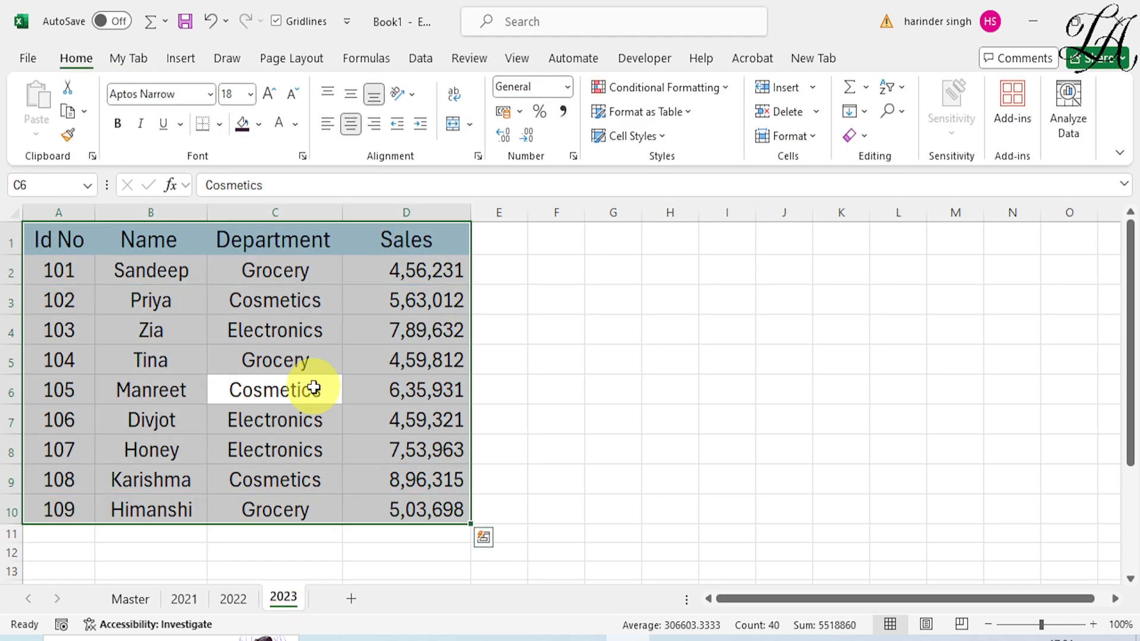
{"action": "key", "text": "ctrl+t"}
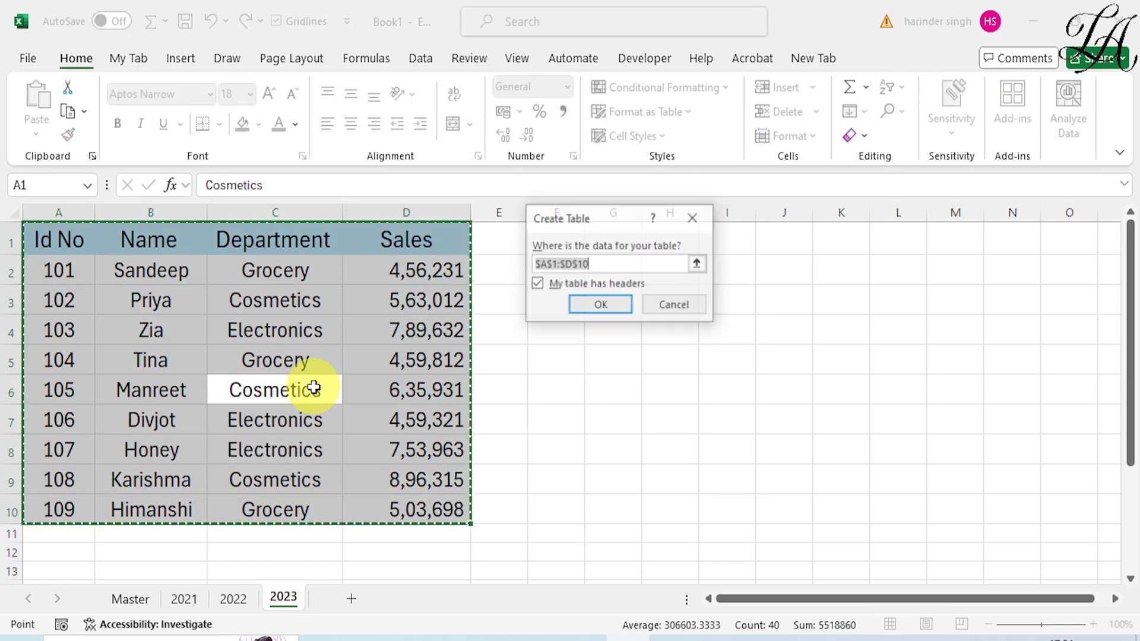
{"action": "left_click", "coordinate": [601, 305]}
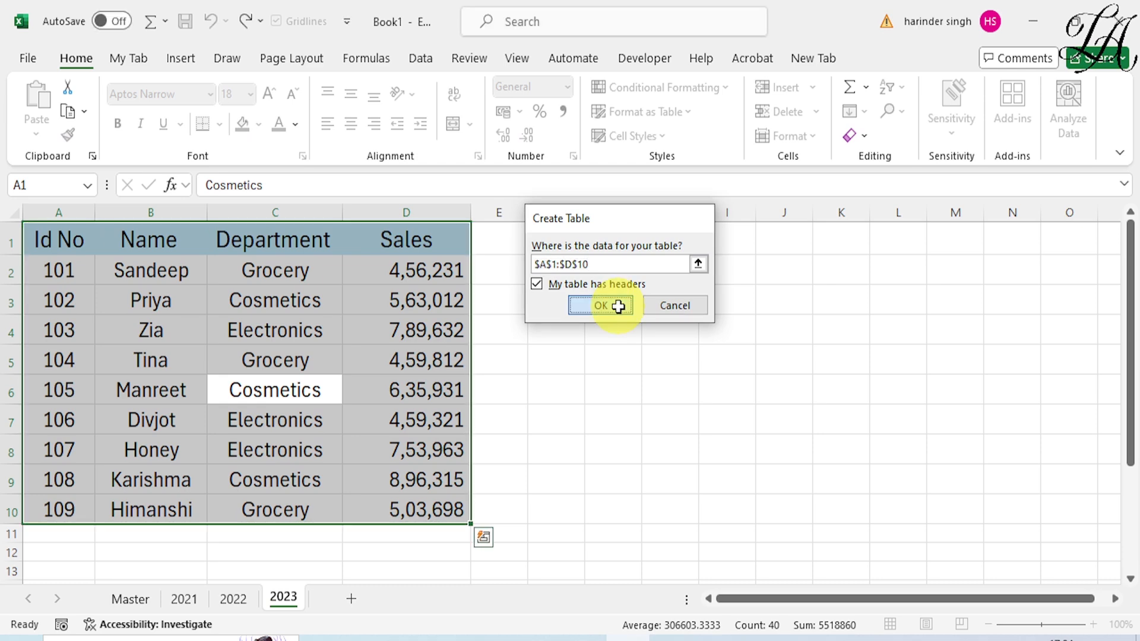
Step: Name the 2023 sheet's table data23
{"action": "left_click", "coordinate": [69, 109]}
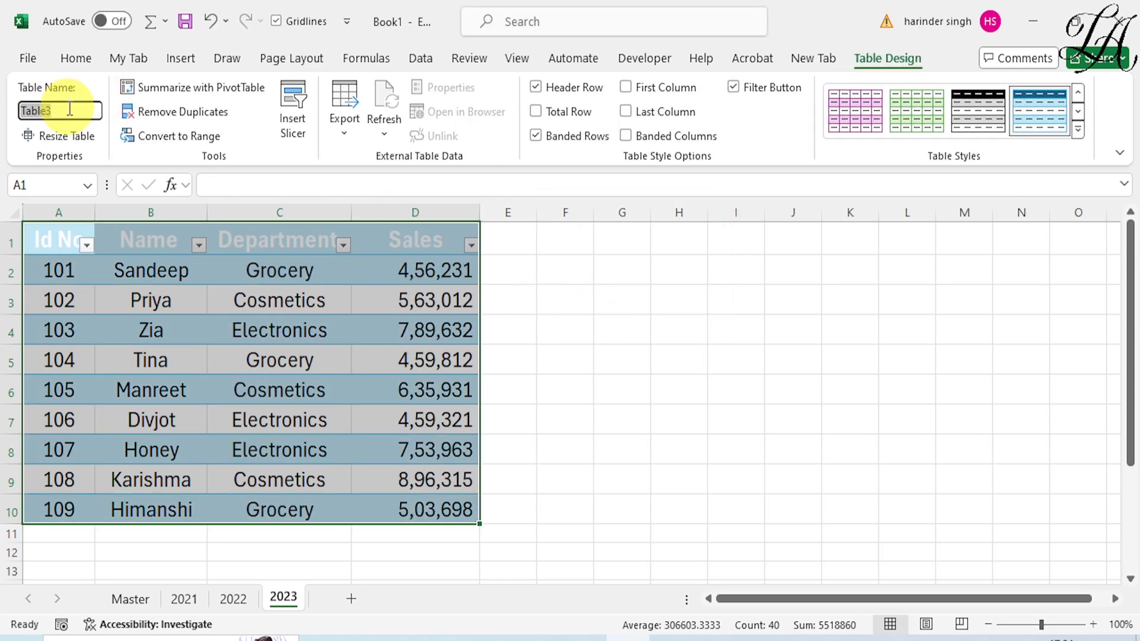
{"action": "type", "text": "data23"}
{"action": "key", "text": "Return"}
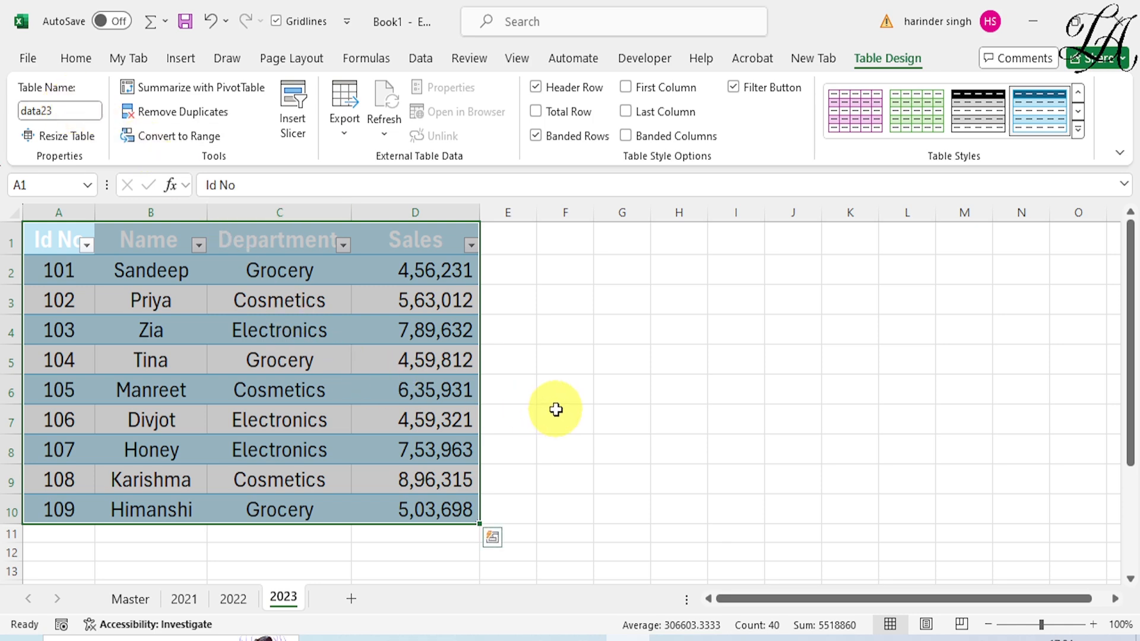
{"action": "left_click", "coordinate": [555, 410]}
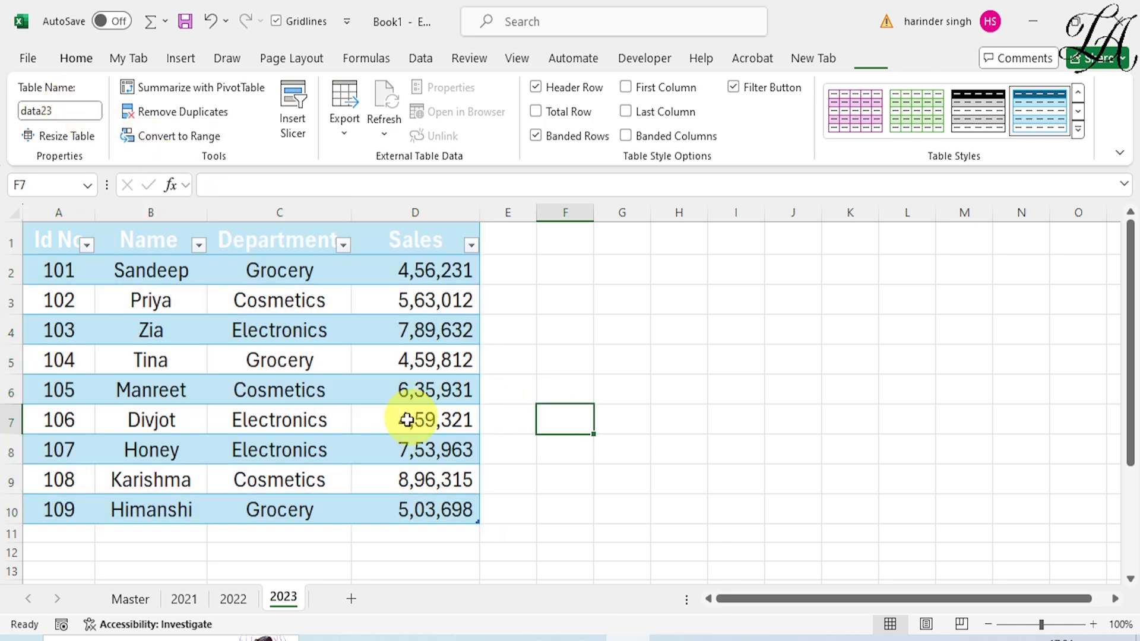
Step: Begin a VLOOKUP formula in the Master sheet's Name cell C8 with the absolute reference $B$8 as its lookup value
{"action": "left_click", "coordinate": [131, 599]}
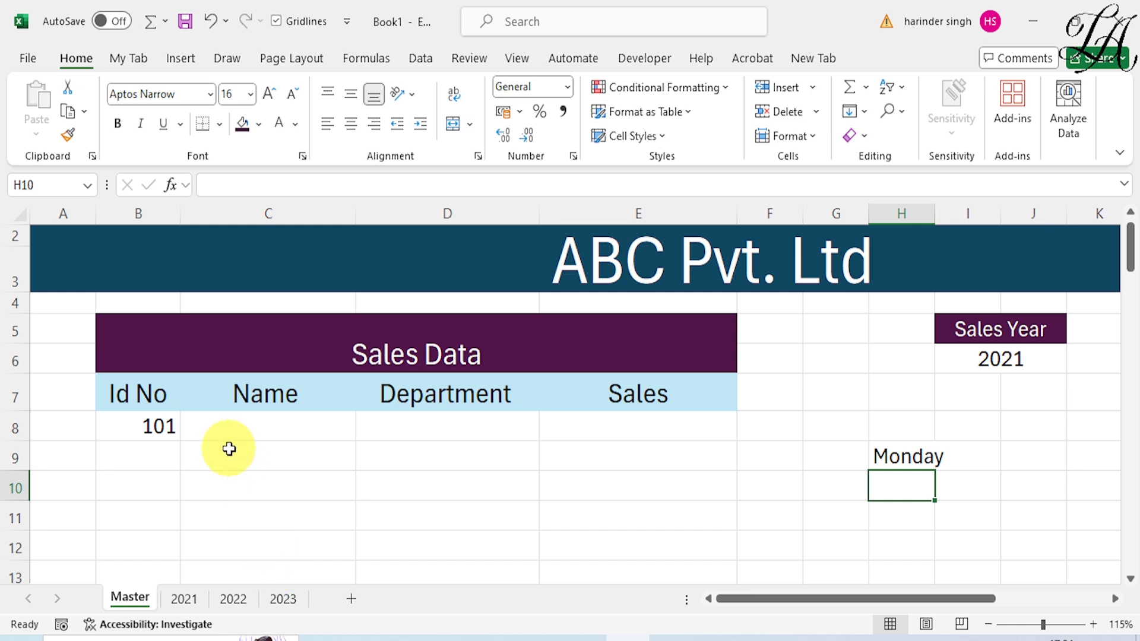
{"action": "left_click", "coordinate": [249, 433]}
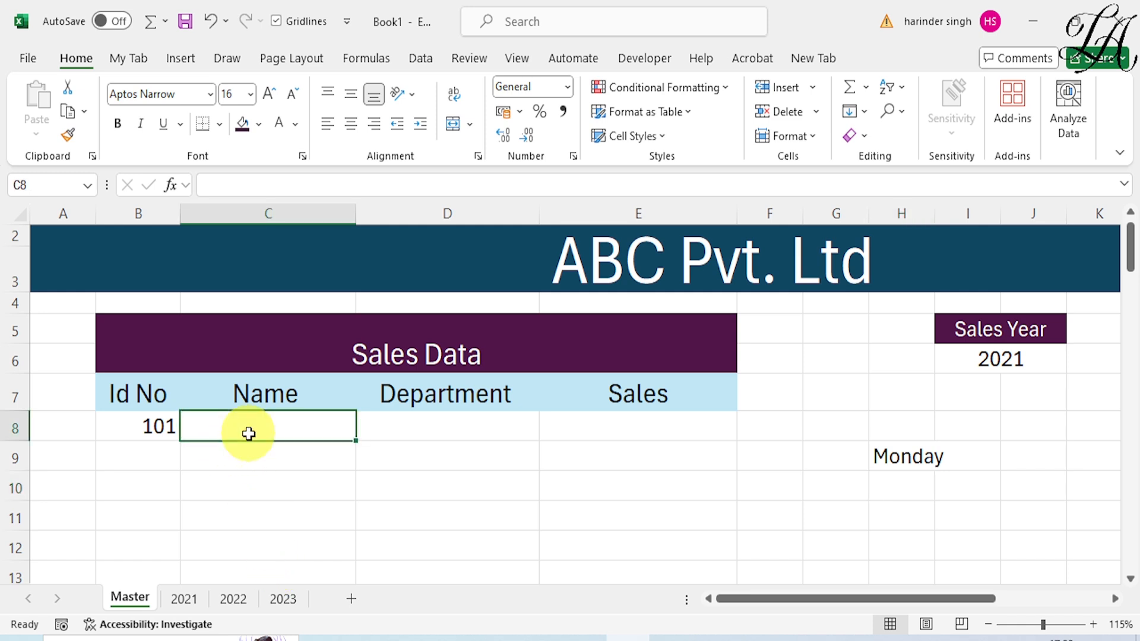
{"action": "type", "text": "=vl"}
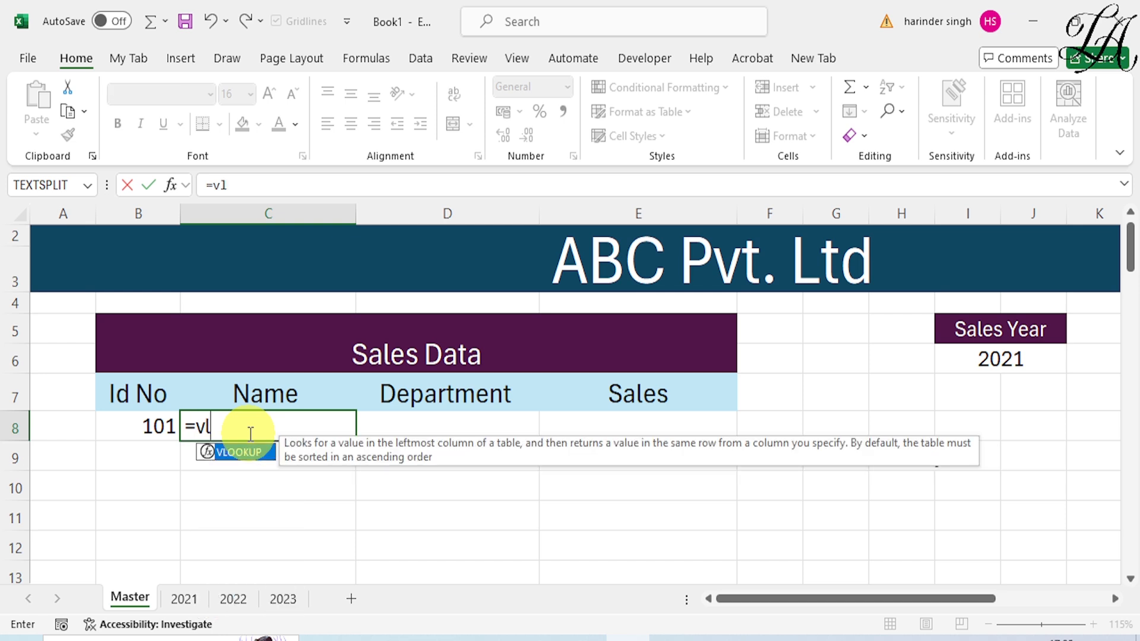
{"action": "type", "text": "ookup("}
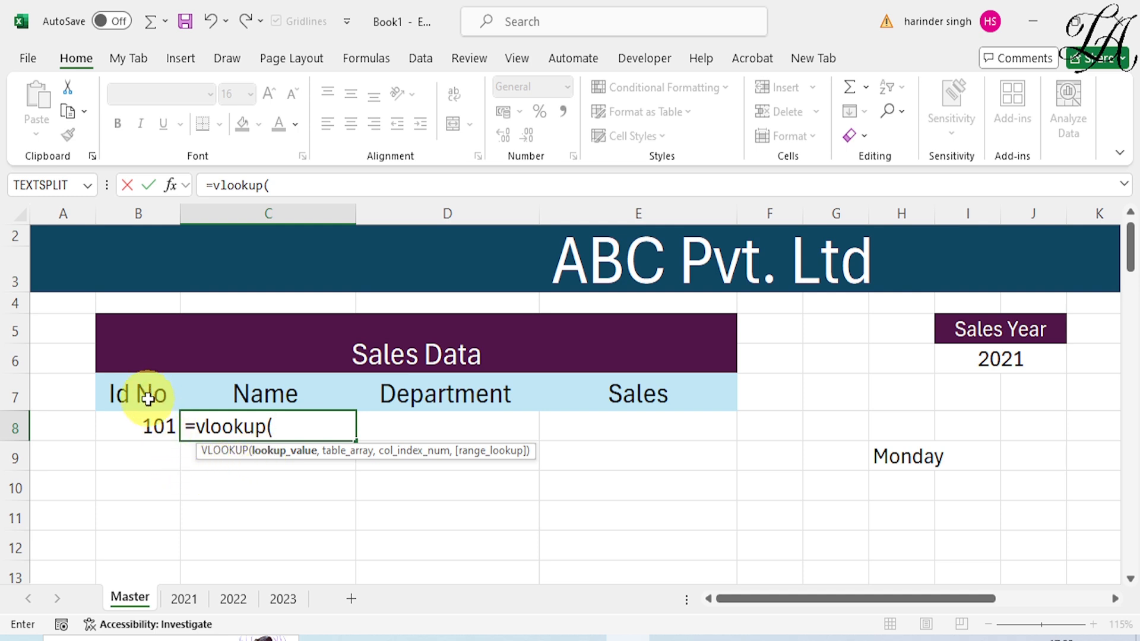
{"action": "left_click", "coordinate": [152, 425]}
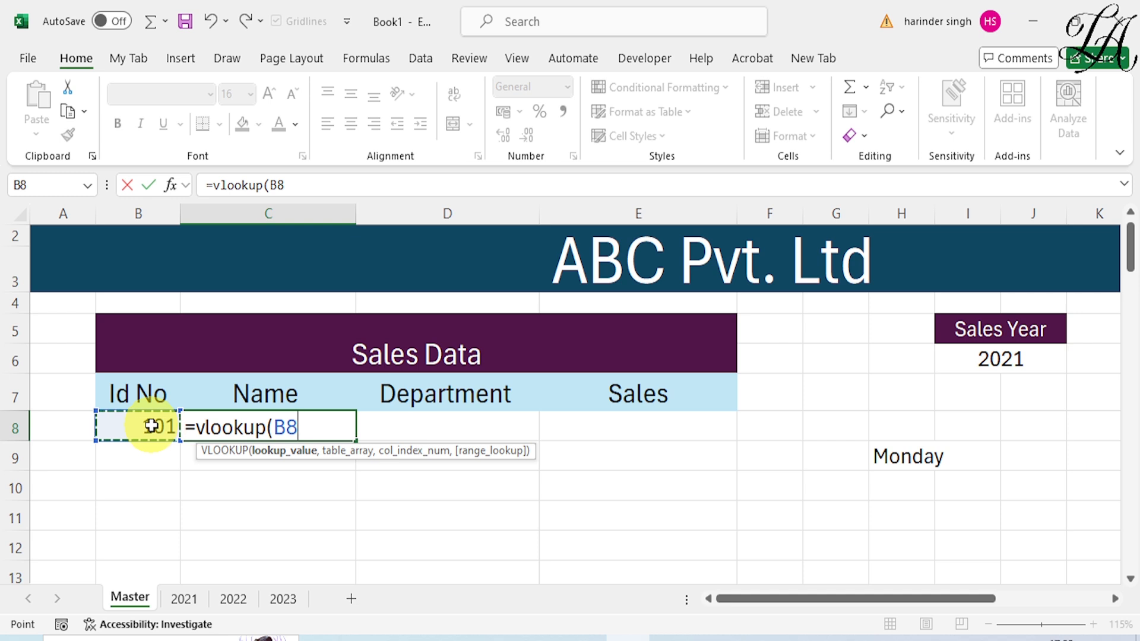
{"action": "key", "text": "F4"}
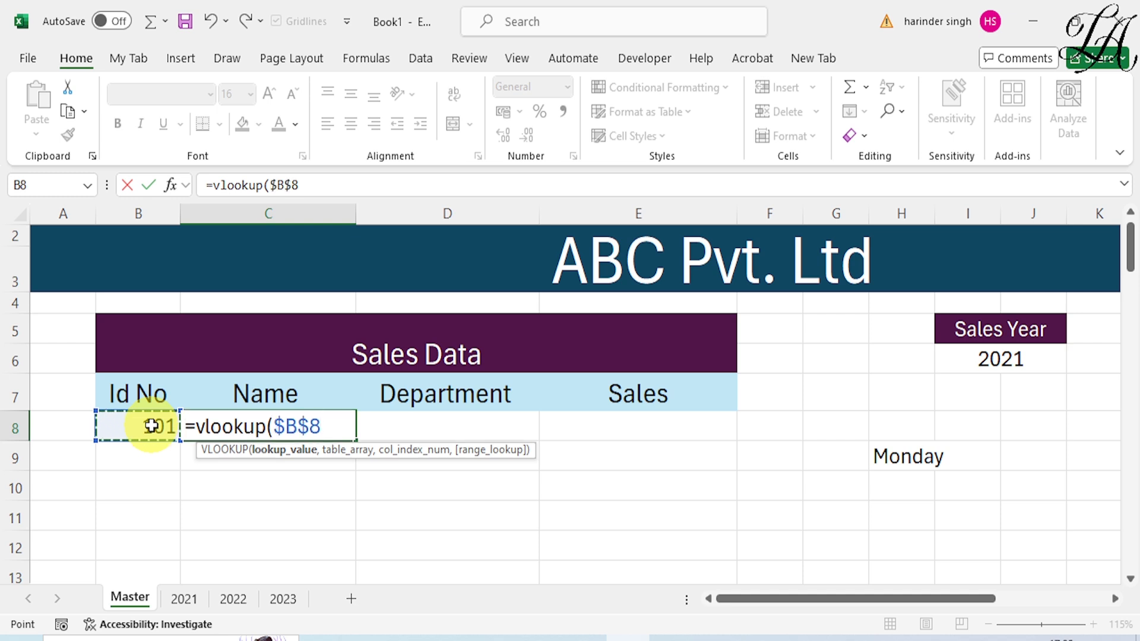
{"action": "type", "text": ","}
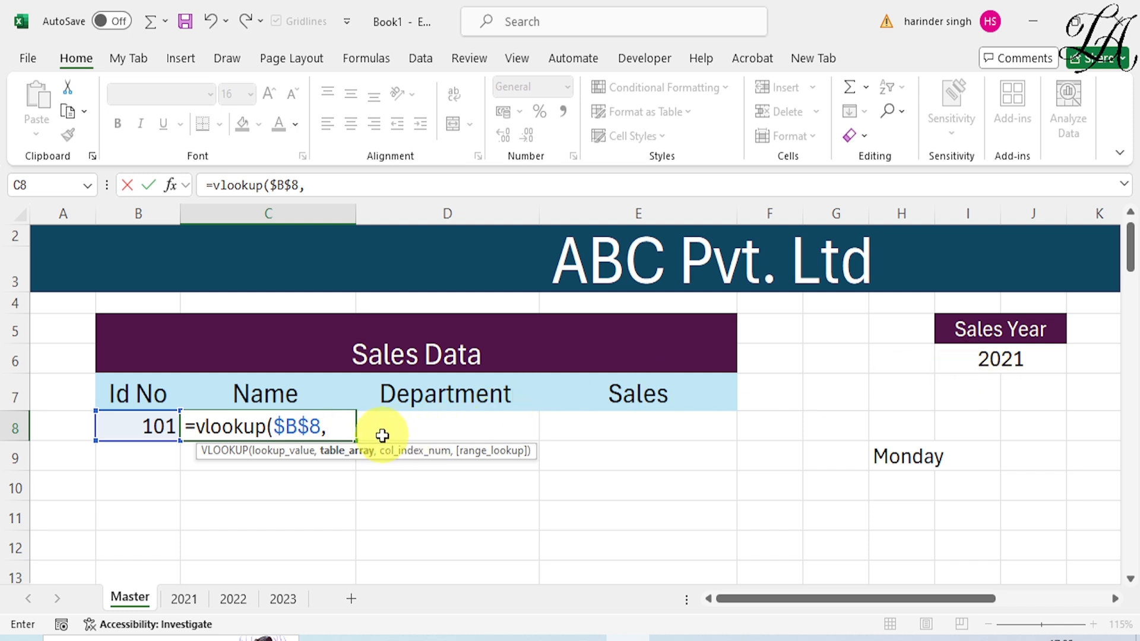
Step: Nest a SWITCH function as the VLOOKUP's table array, testing Sales Year cell I6 and returning data21 for 2021
{"action": "type", "text": "switch"}
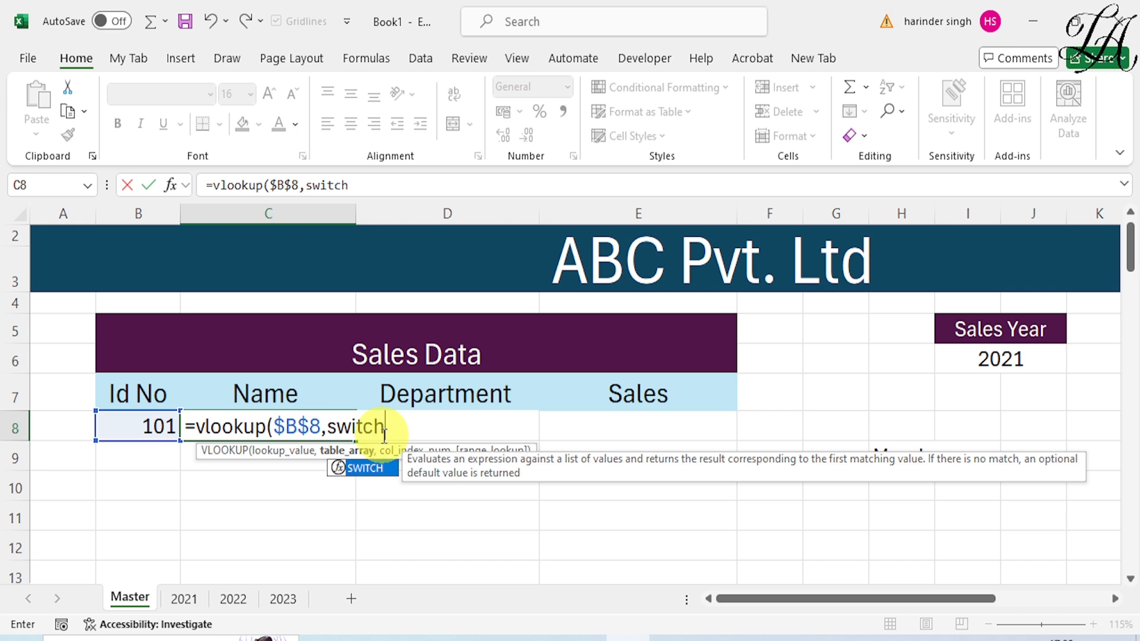
{"action": "type", "text": "("}
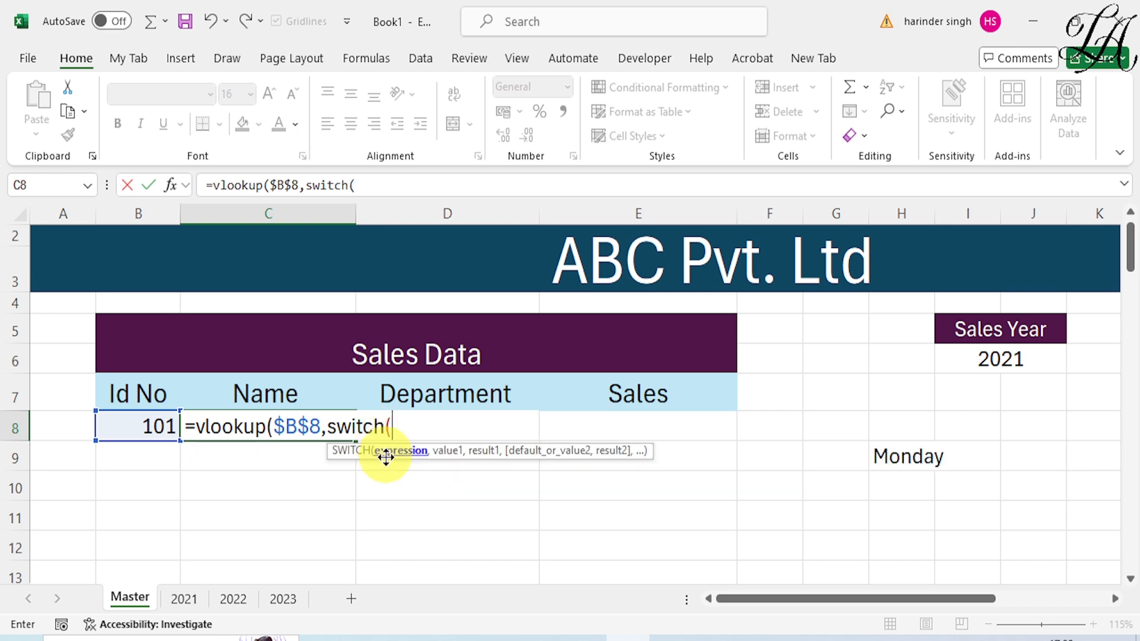
{"action": "left_click", "coordinate": [985, 365]}
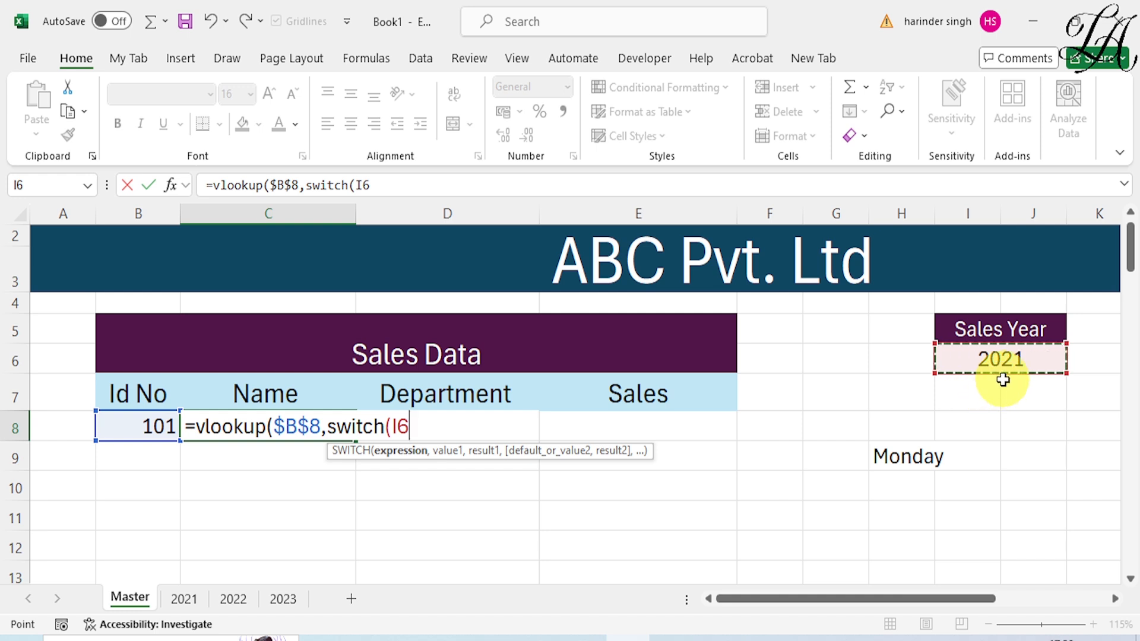
{"action": "type", "text": ","}
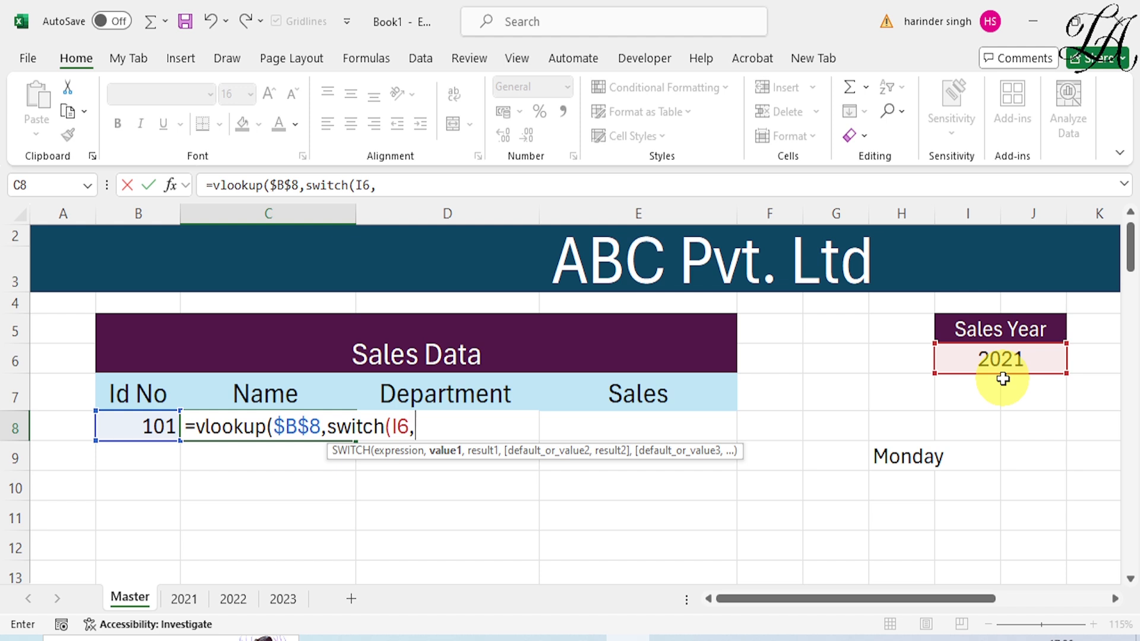
{"action": "type", "text": "2021"}
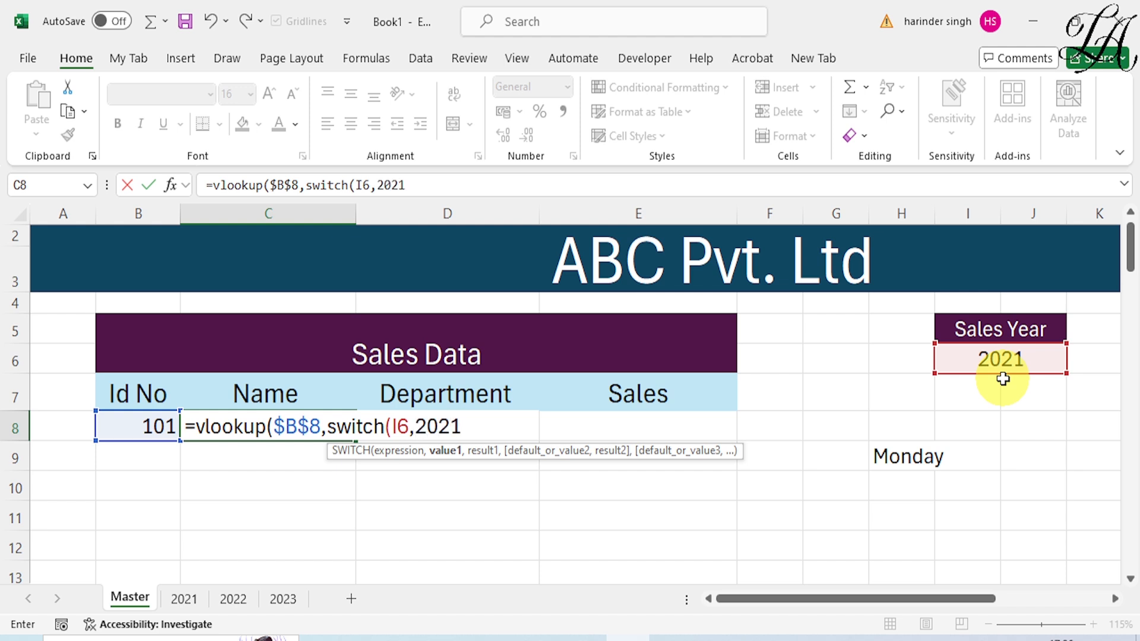
{"action": "type", "text": ","}
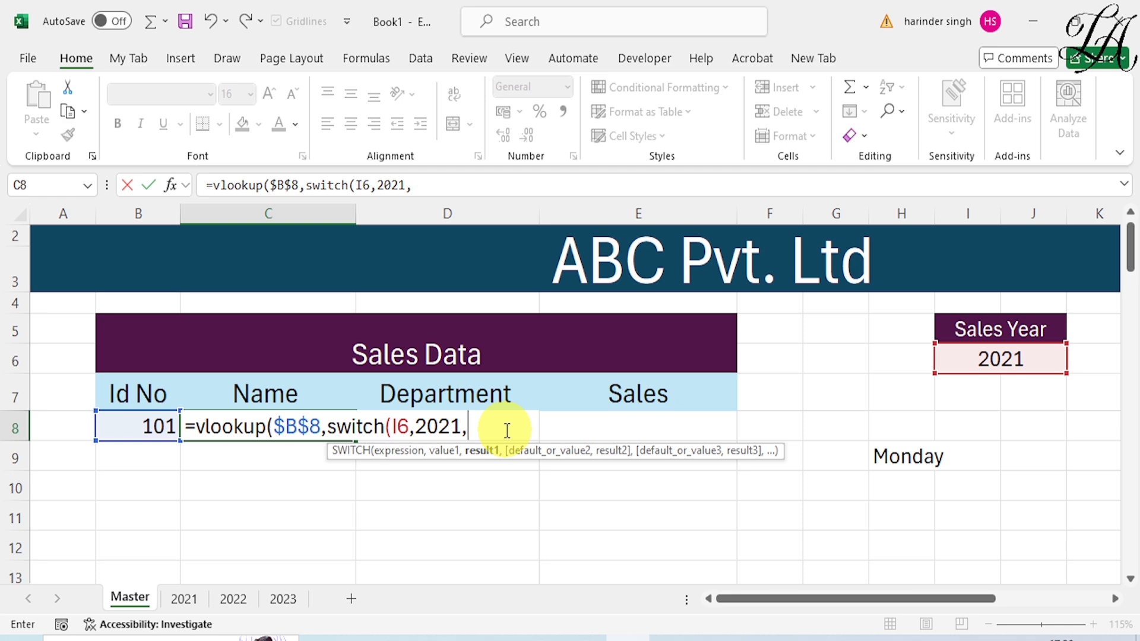
{"action": "type", "text": "dat"}
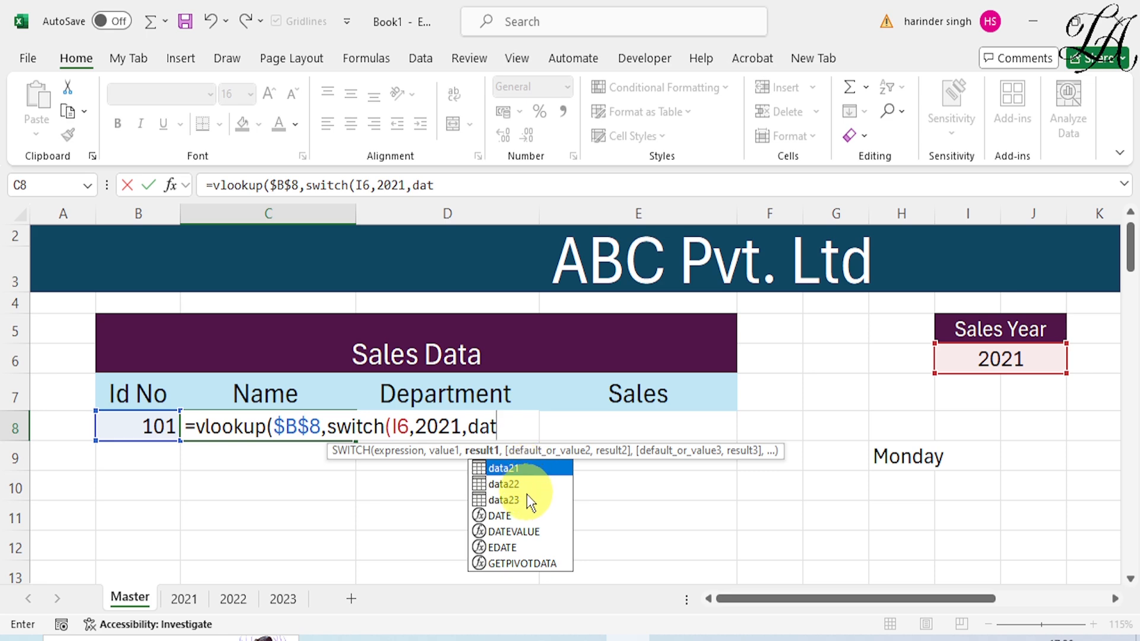
{"action": "left_click", "coordinate": [522, 468]}
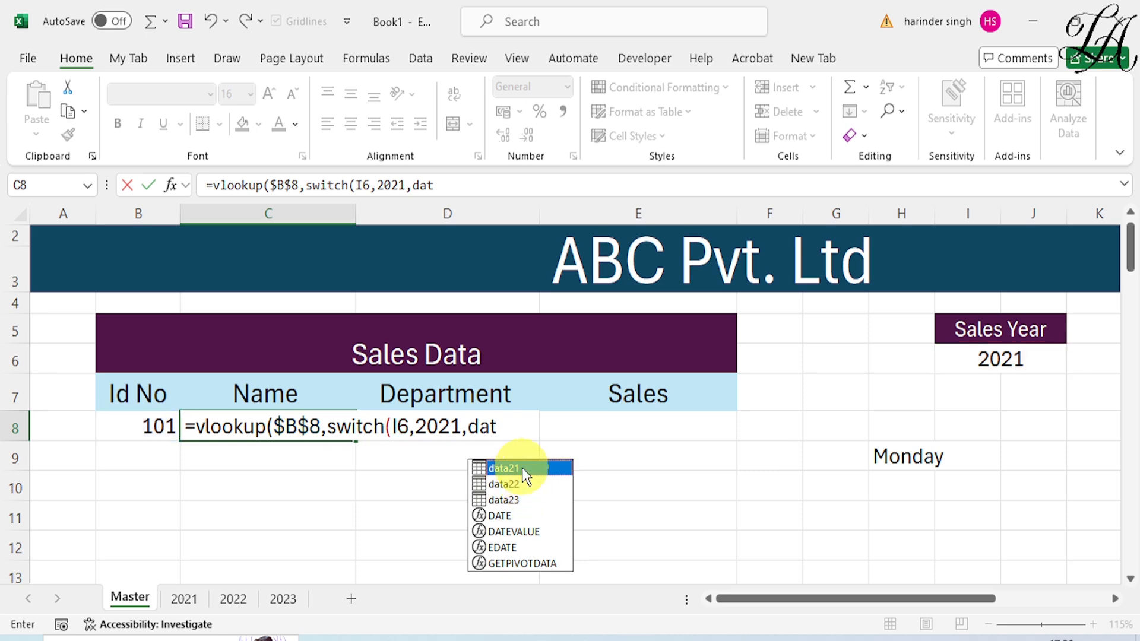
{"action": "double_click", "coordinate": [522, 468]}
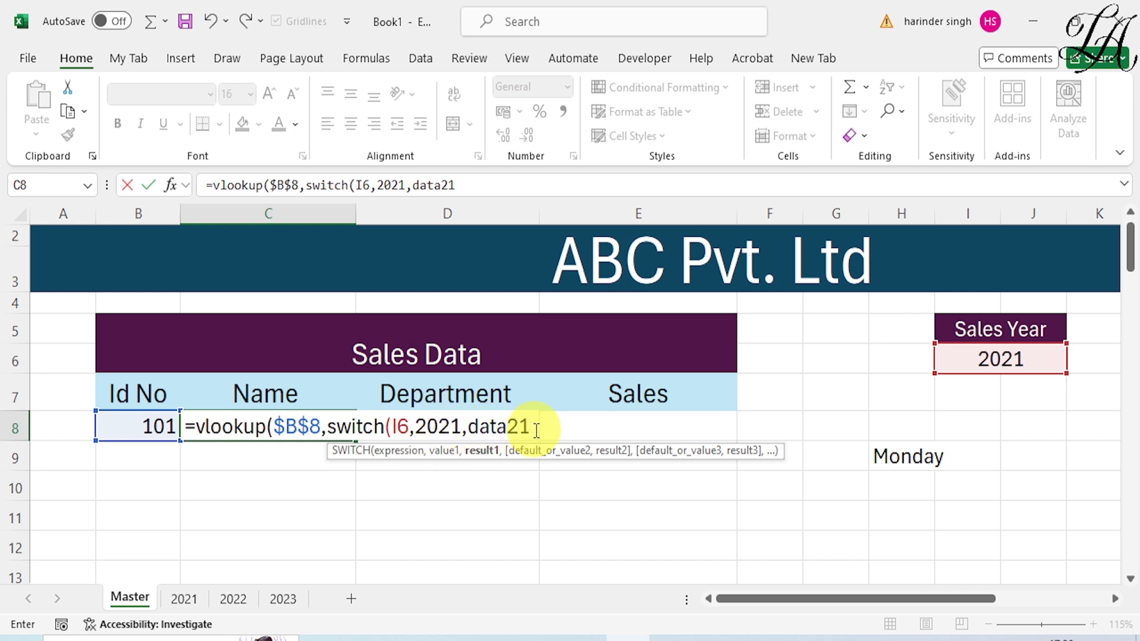
{"action": "type", "text": ","}
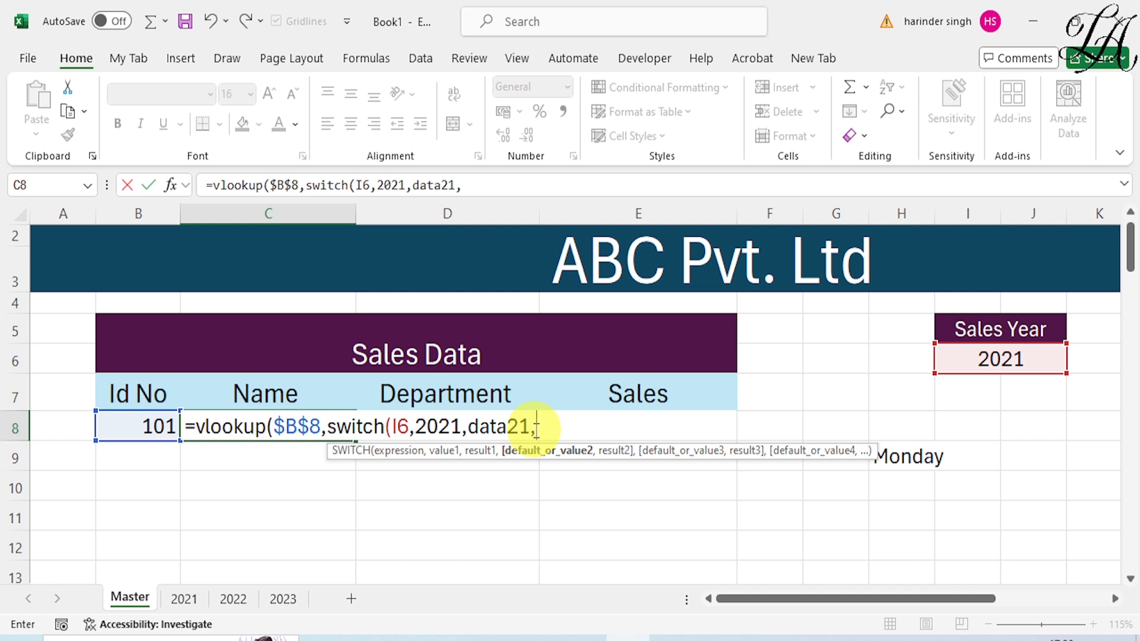
Step: Add the SWITCH pairs 2022 with data22 and 2023 with data23, and close the SWITCH function
{"action": "type", "text": "2022,"}
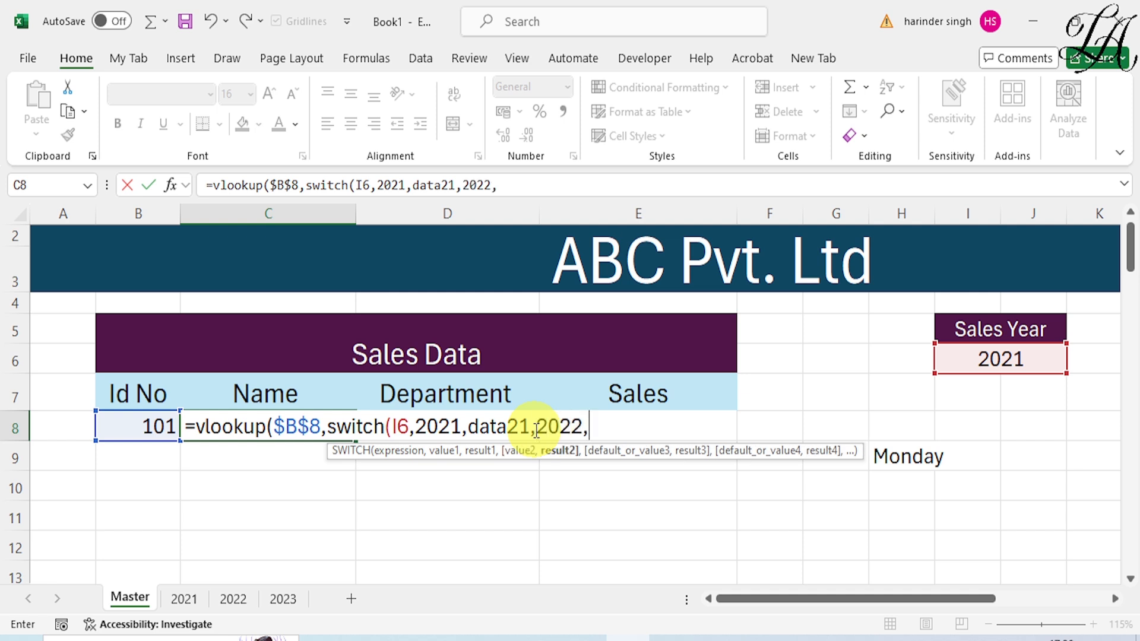
{"action": "type", "text": "dat"}
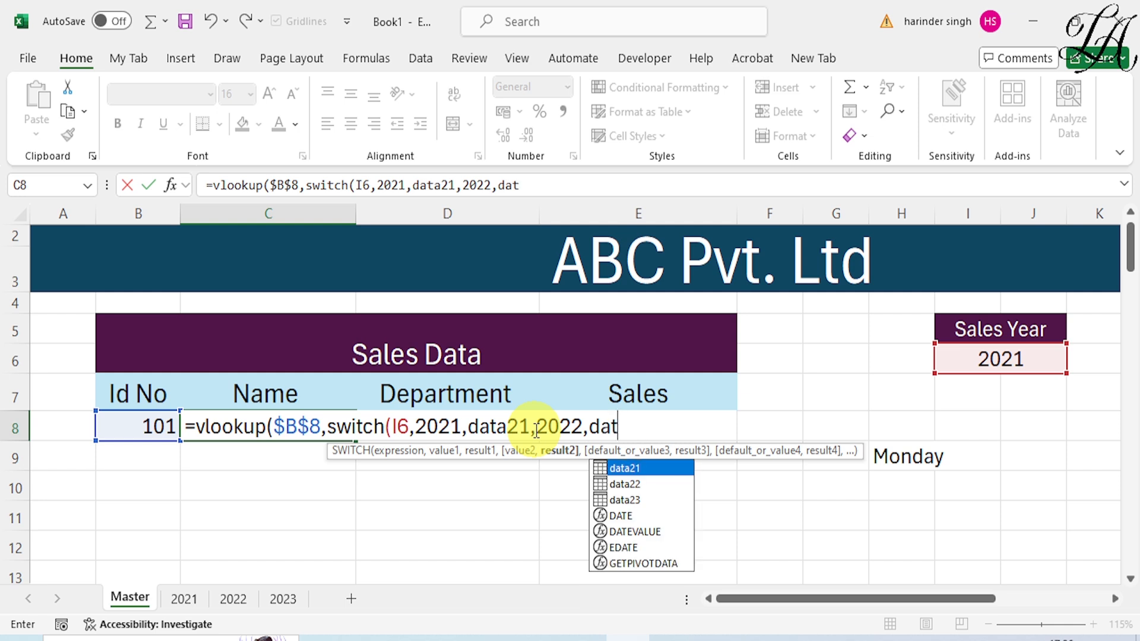
{"action": "double_click", "coordinate": [622, 484]}
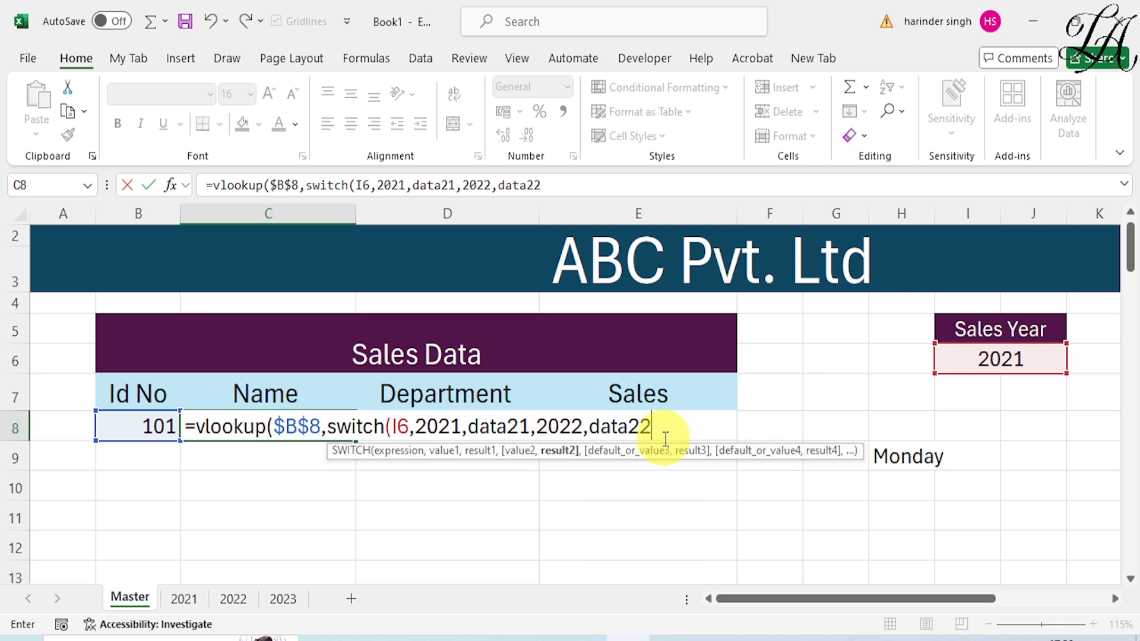
{"action": "type", "text": ",202"}
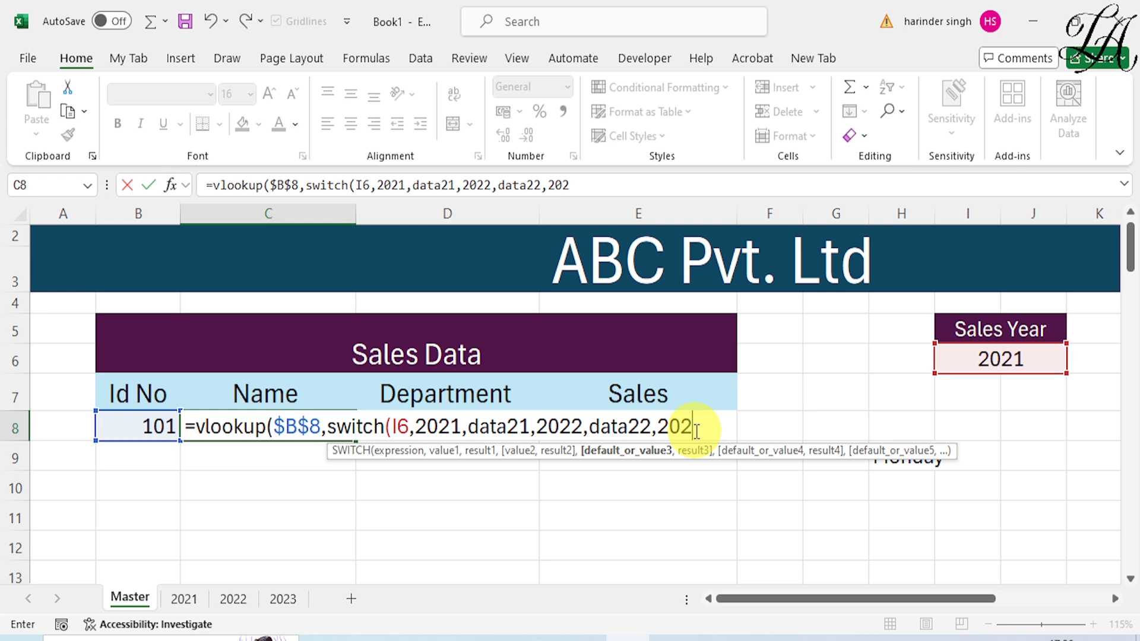
{"action": "type", "text": "3"}
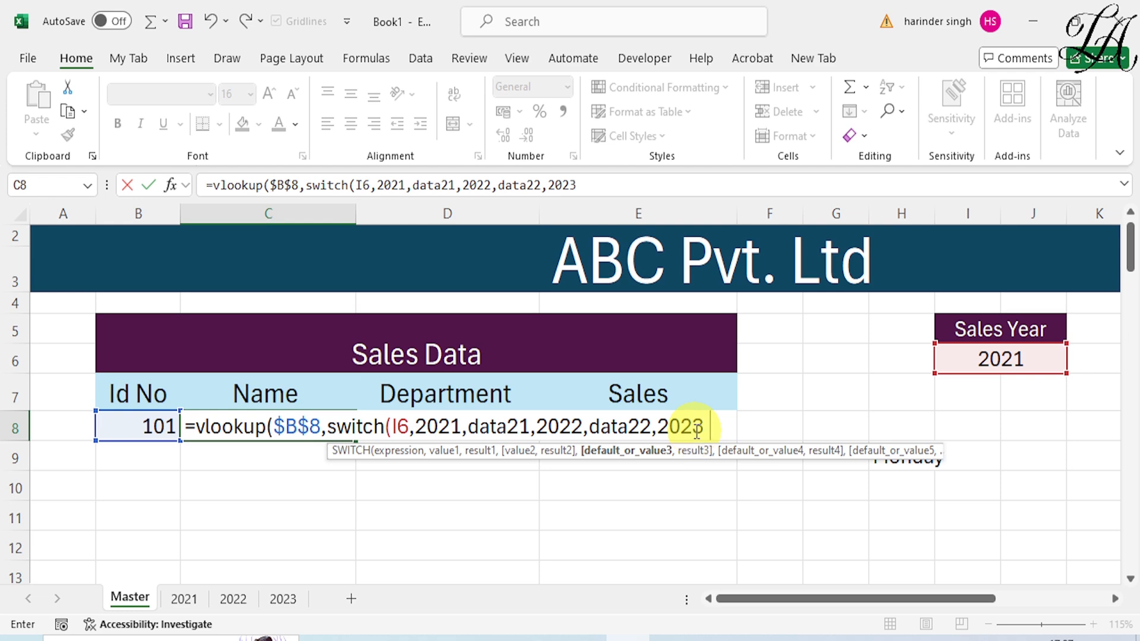
{"action": "type", "text": ","}
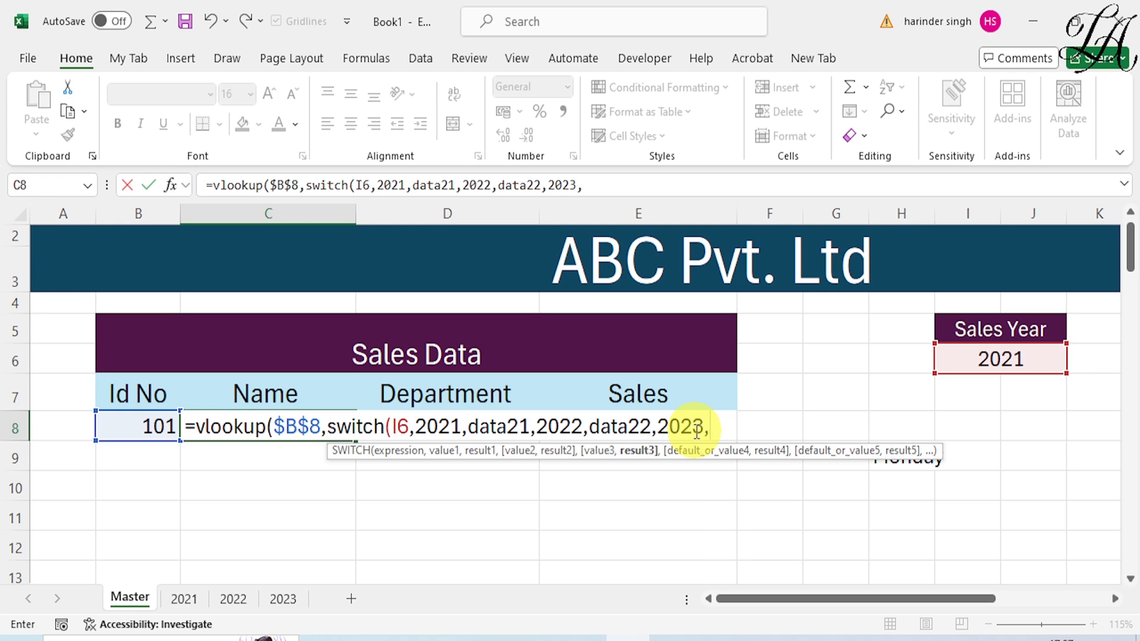
{"action": "type", "text": "dat"}
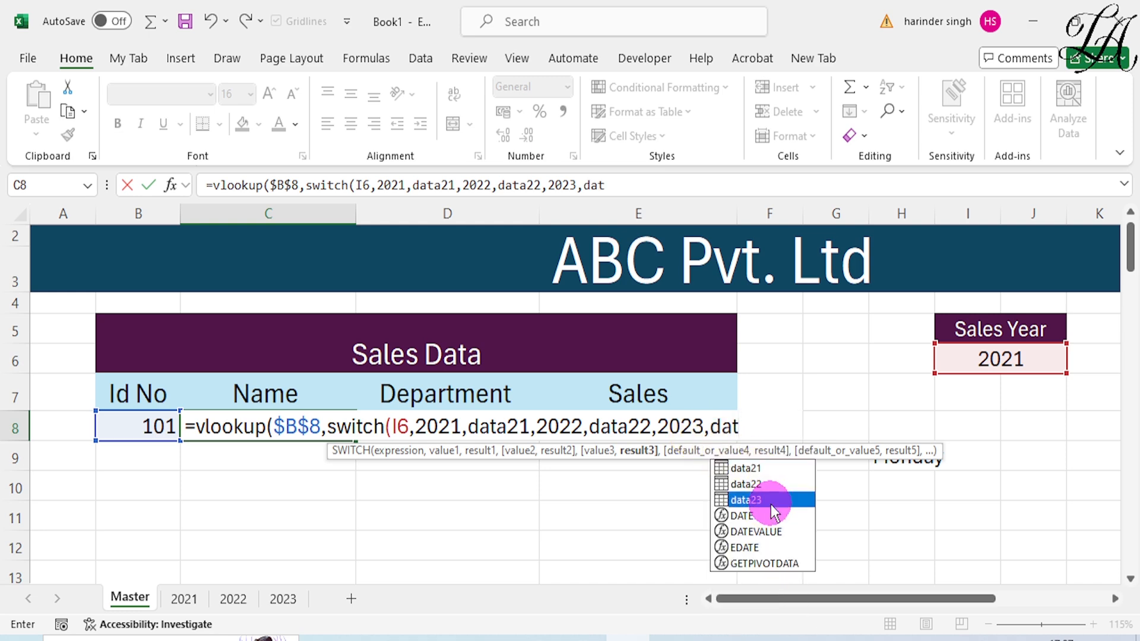
{"action": "double_click", "coordinate": [764, 500]}
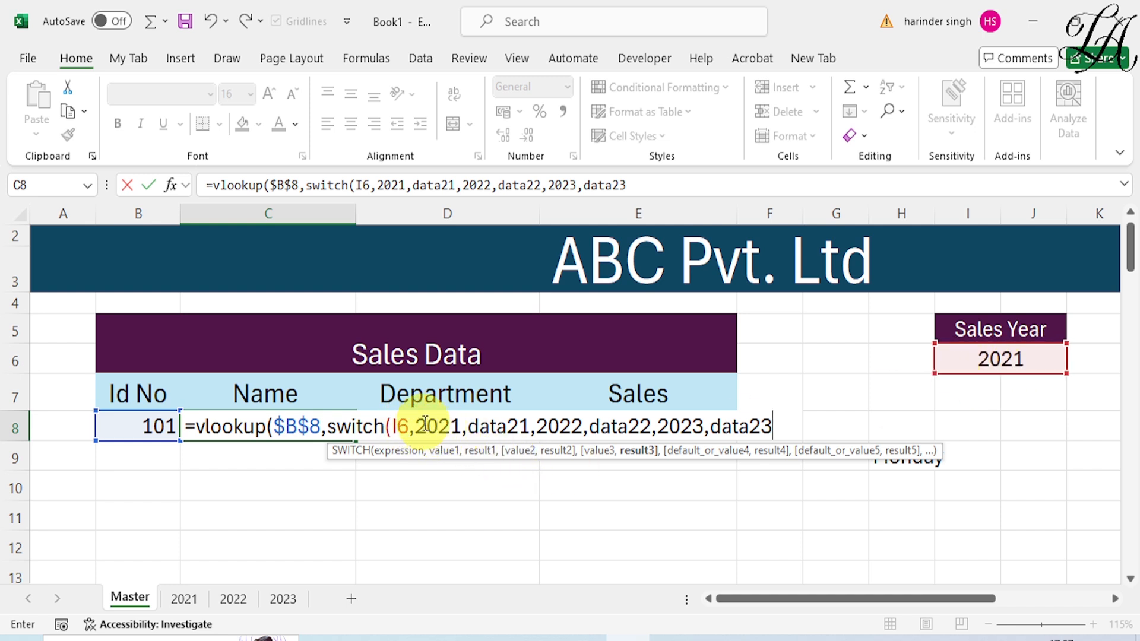
{"action": "left_click_drag", "start_coordinate": [427, 426], "coordinate": [449, 426]}
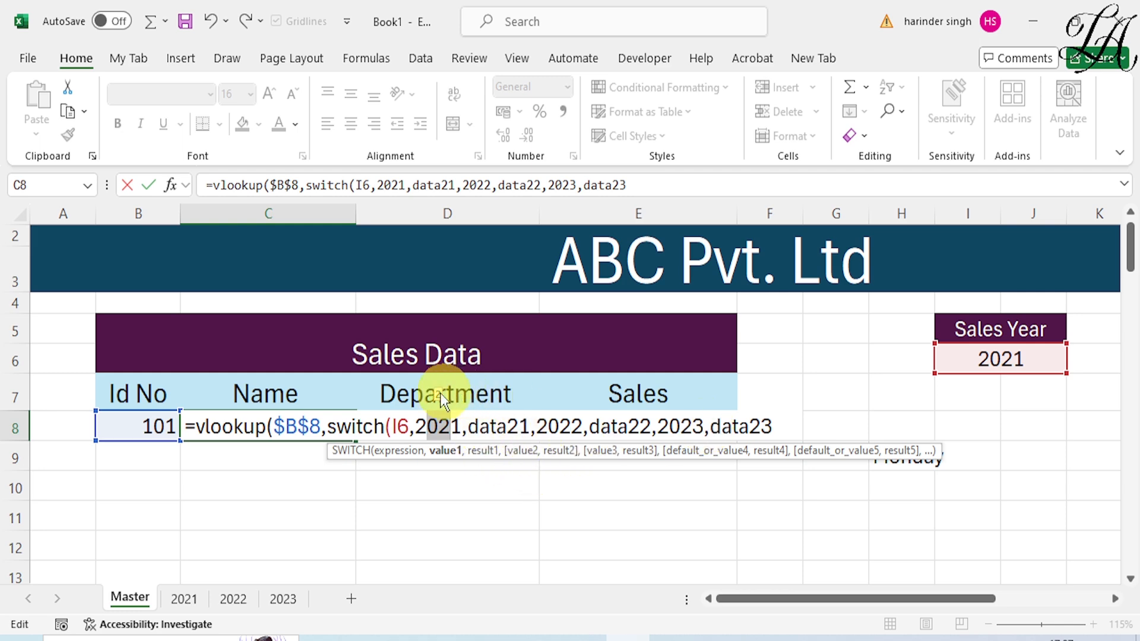
{"action": "left_click", "coordinate": [783, 428]}
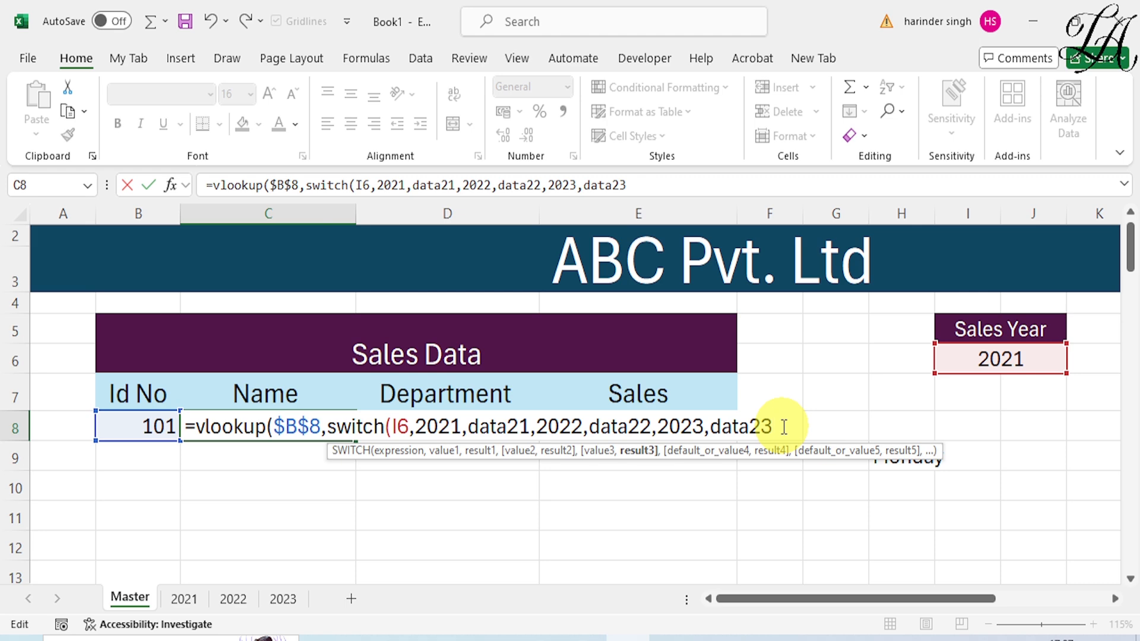
{"action": "type", "text": ")"}
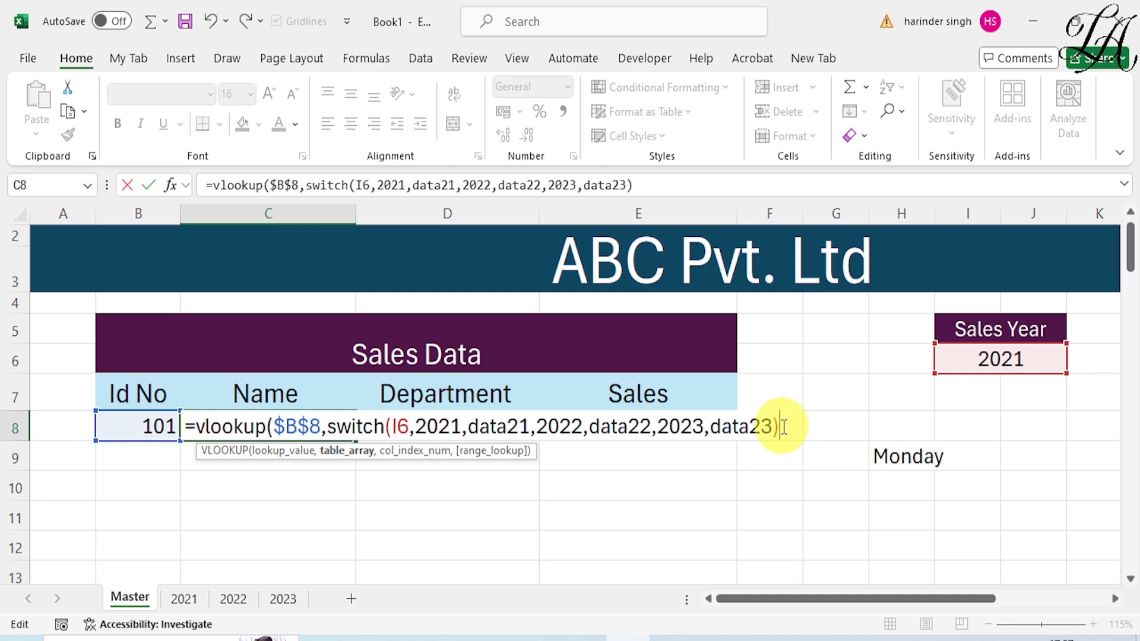
Step: Make the SWITCH reference absolute as $I$6 and complete the C8 VLOOKUP with column index 2 and exact match 0
{"action": "type", "text": ","}
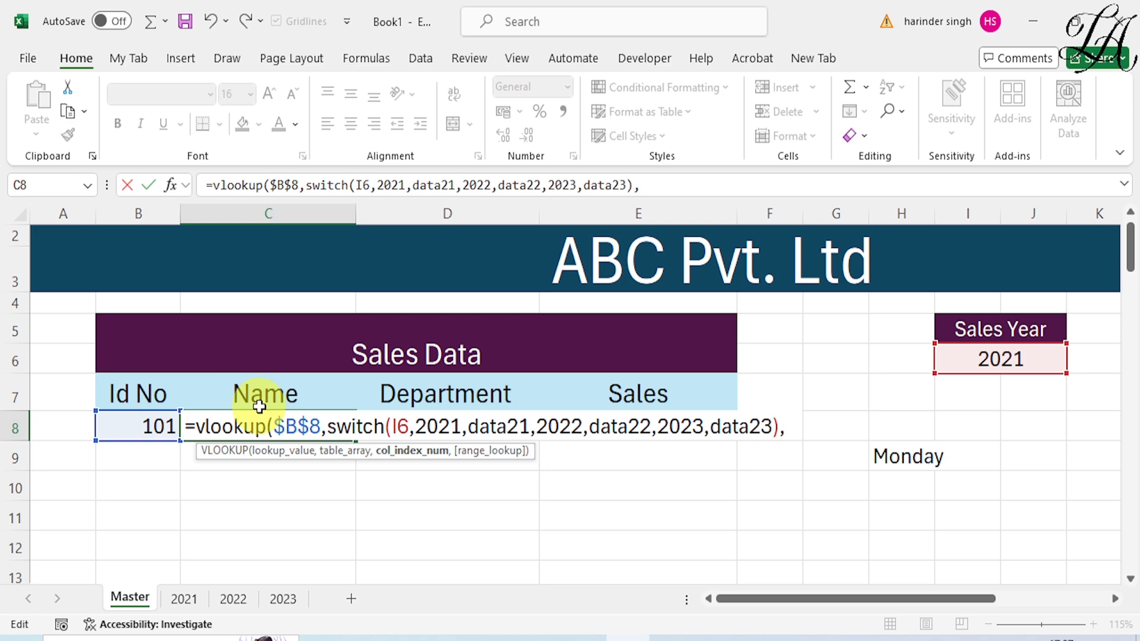
{"action": "left_click", "coordinate": [399, 426]}
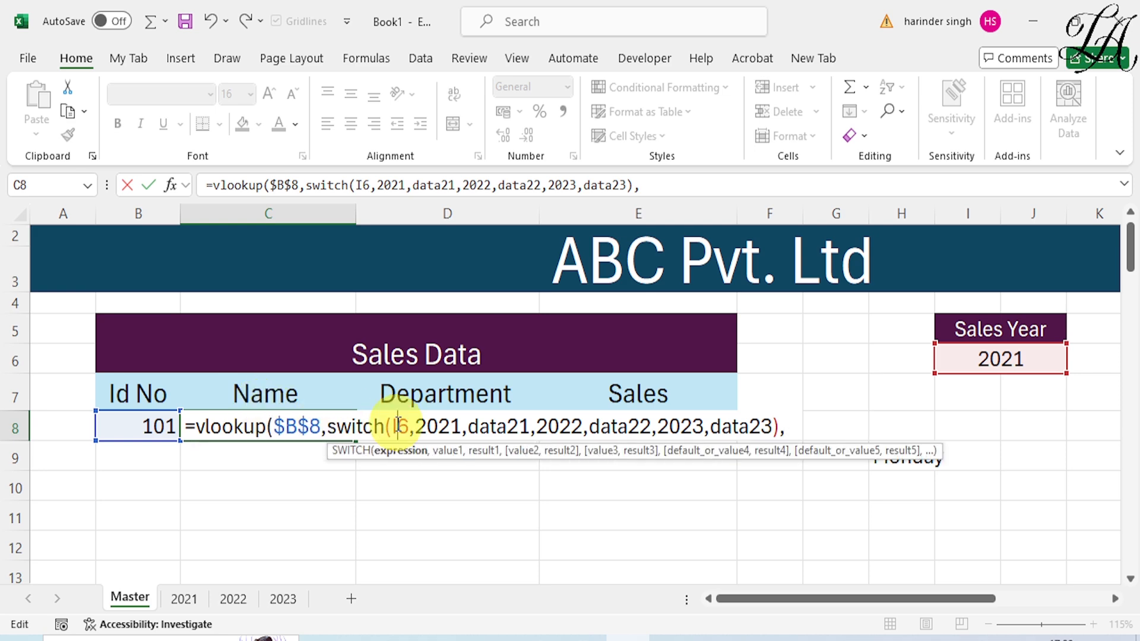
{"action": "key", "text": "F4"}
{"action": "double_click", "coordinate": [412, 425]}
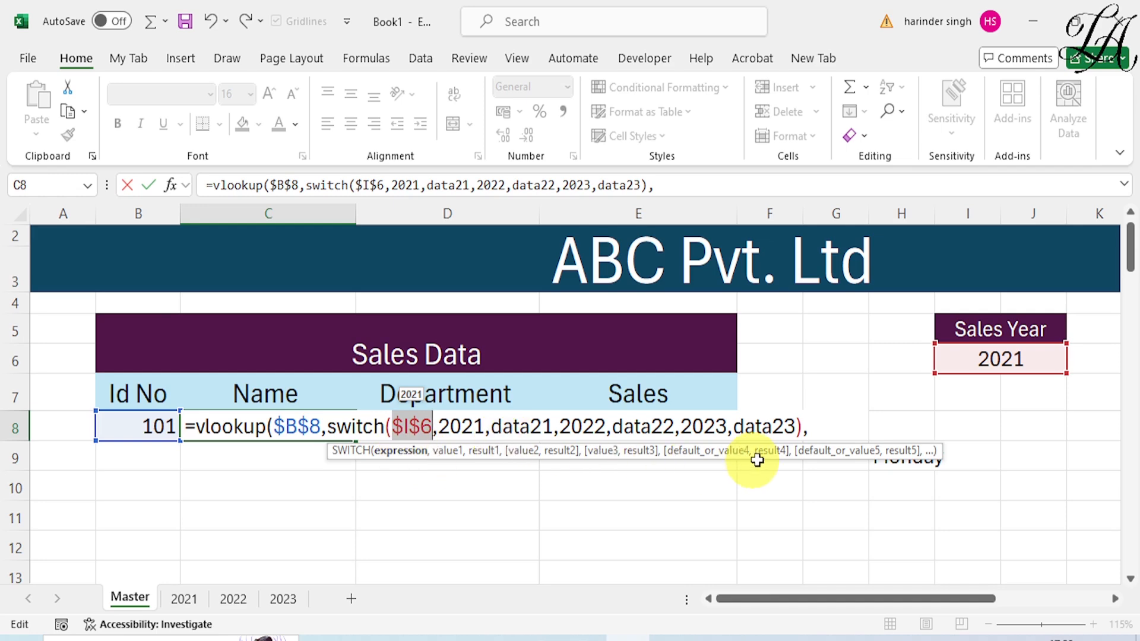
{"action": "left_click", "coordinate": [820, 433]}
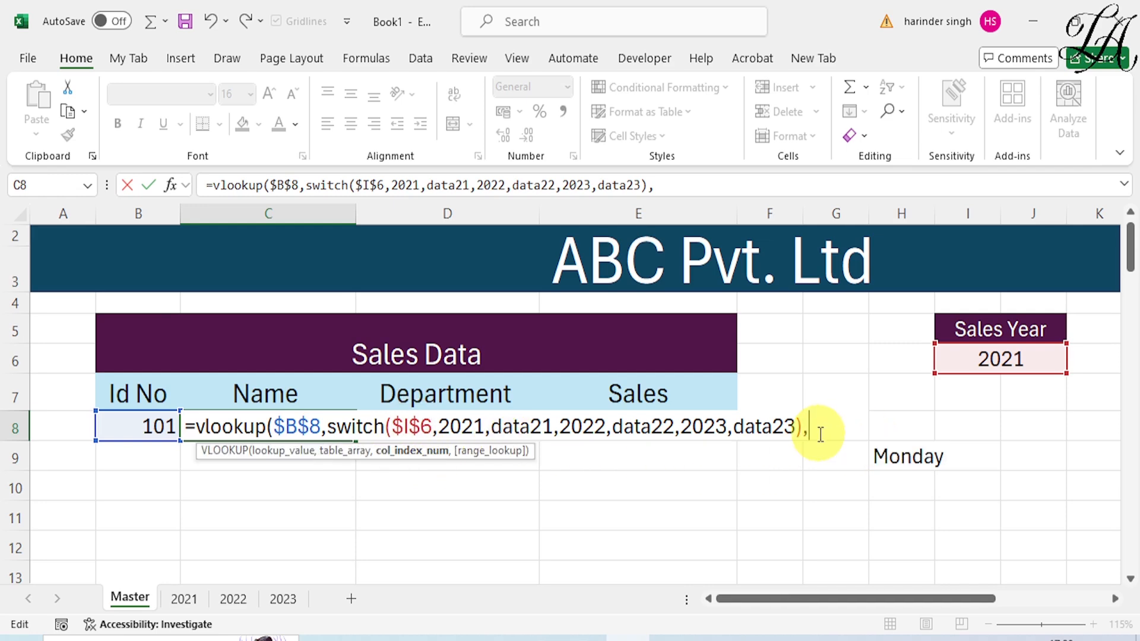
{"action": "type", "text": "2,"}
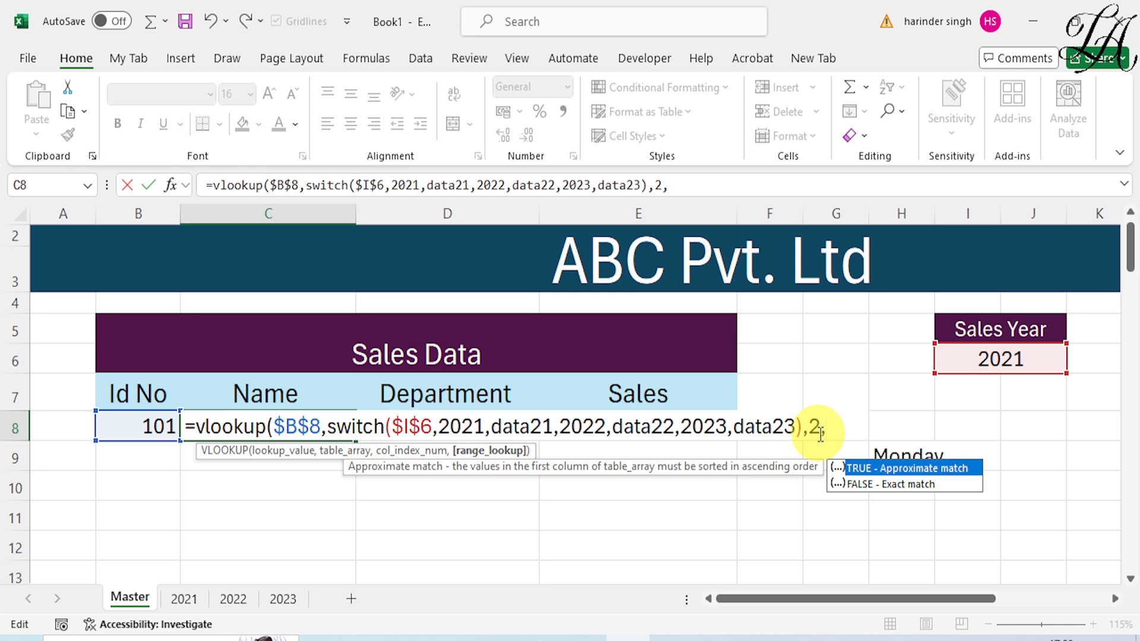
{"action": "type", "text": "0)"}
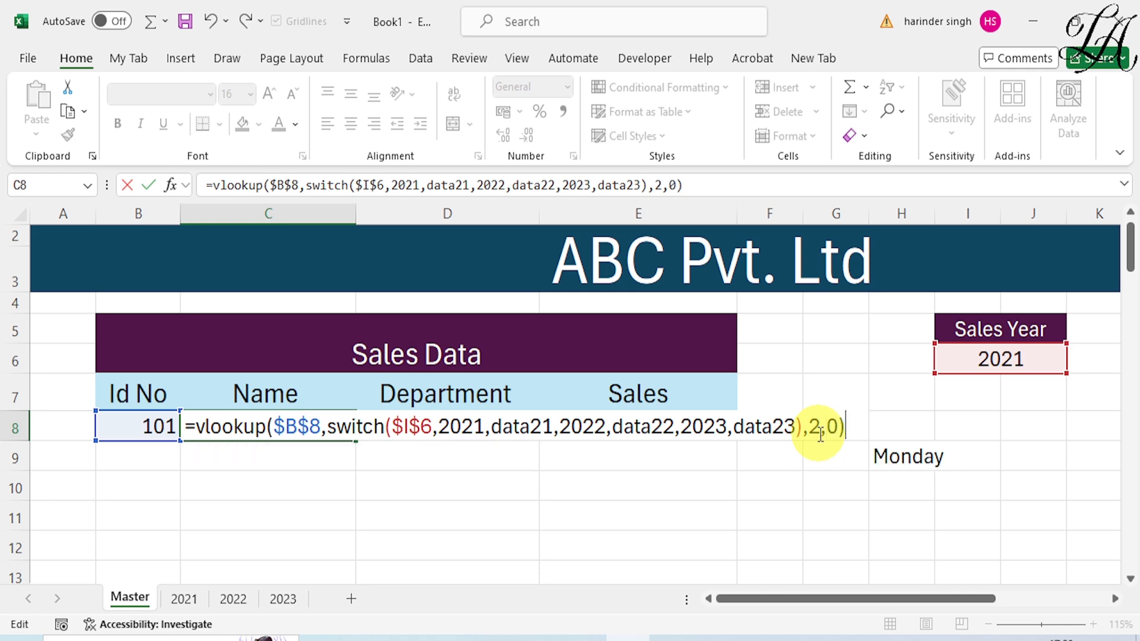
{"action": "key", "text": "Return"}
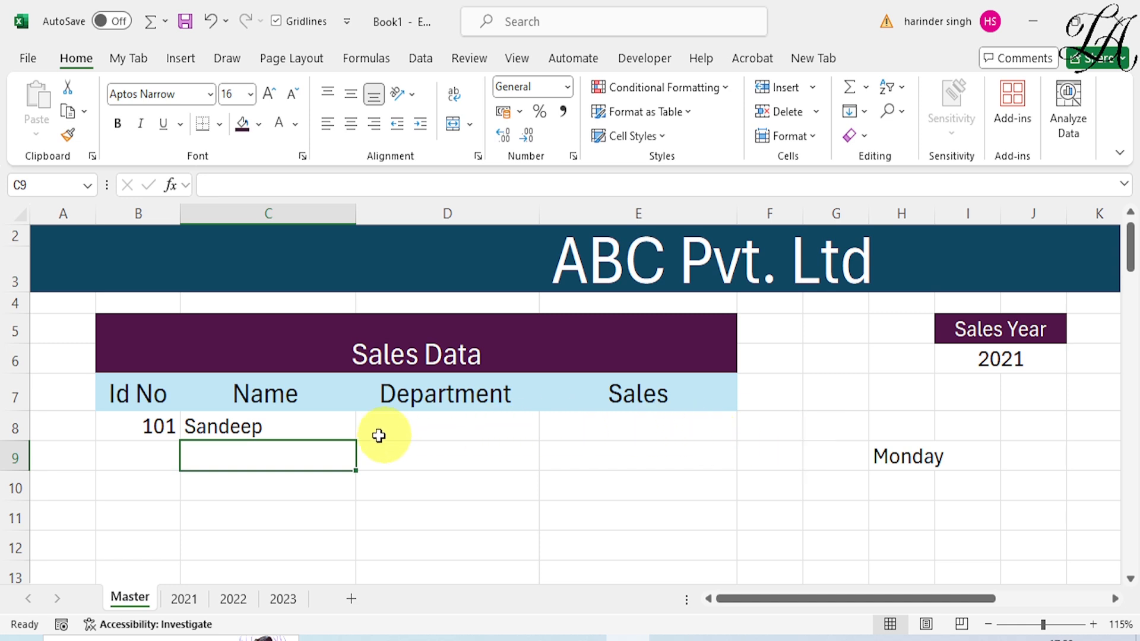
Step: Fill the C8 formula across to D8:E8 and set the column index in Department cell D8 to 3
{"action": "left_click", "coordinate": [290, 425]}
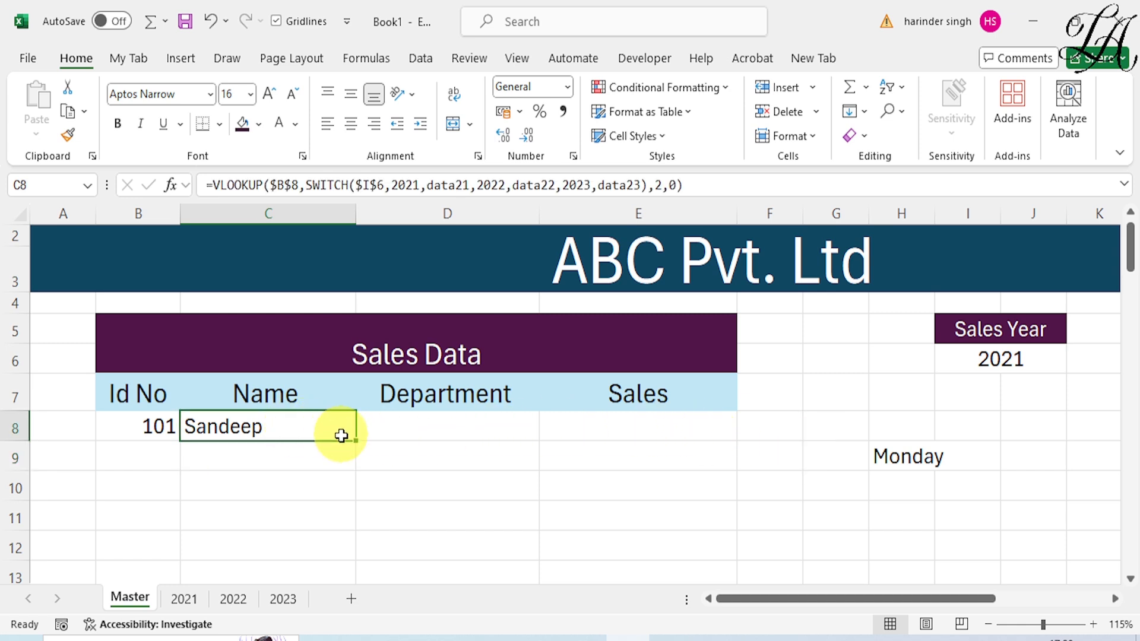
{"action": "left_click_drag", "start_coordinate": [358, 440], "coordinate": [656, 433]}
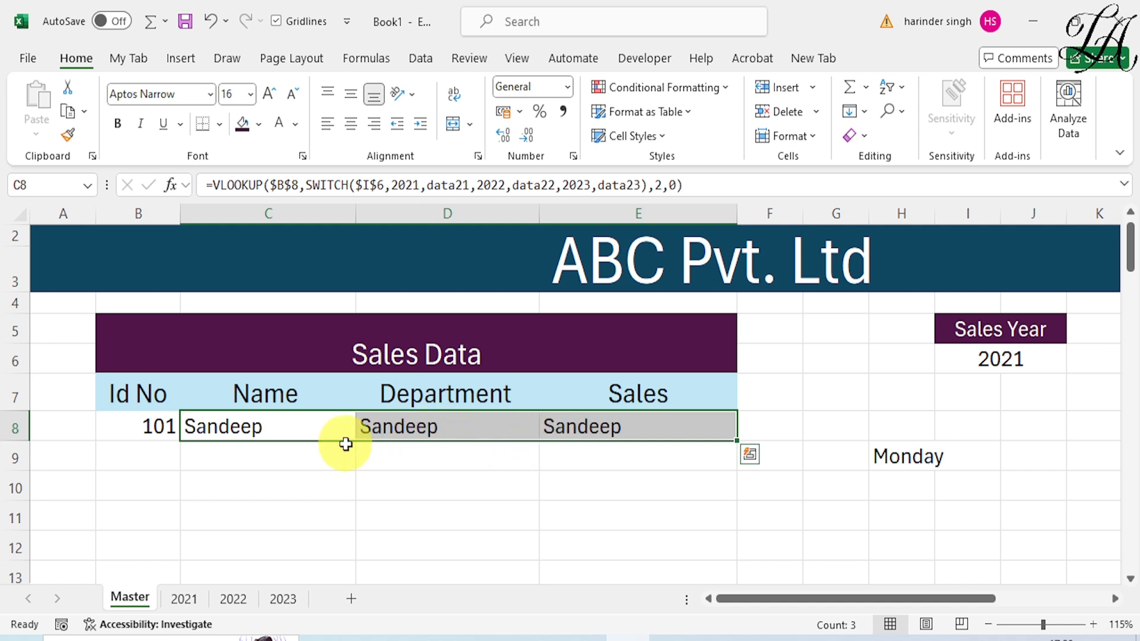
{"action": "double_click", "coordinate": [401, 432]}
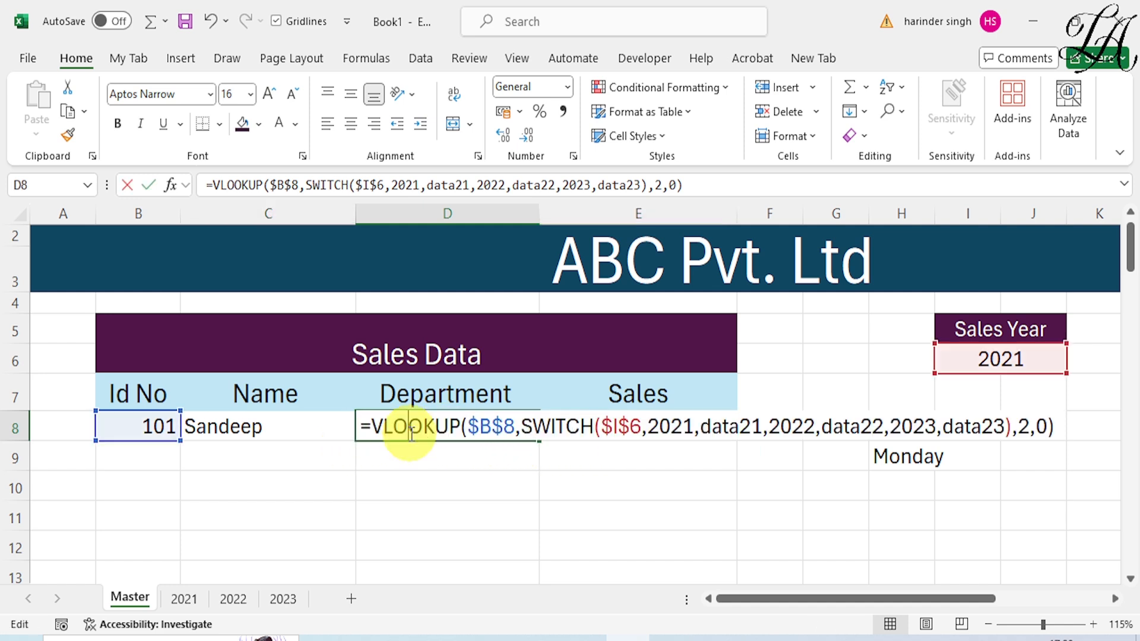
{"action": "left_click", "coordinate": [1022, 426]}
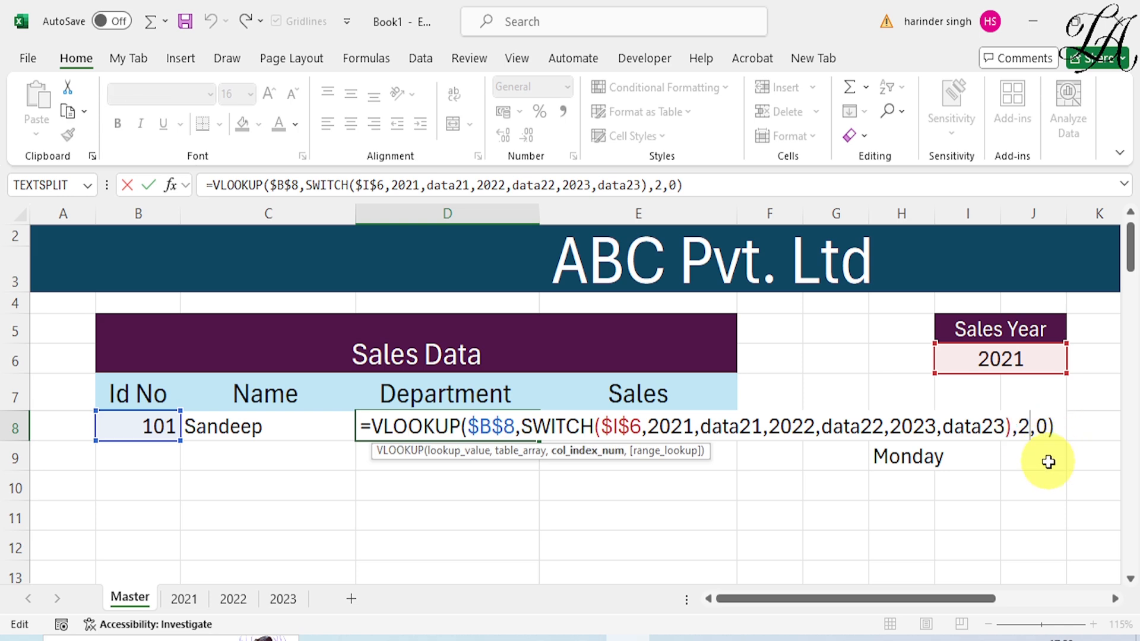
{"action": "key", "text": "BackSpace"}
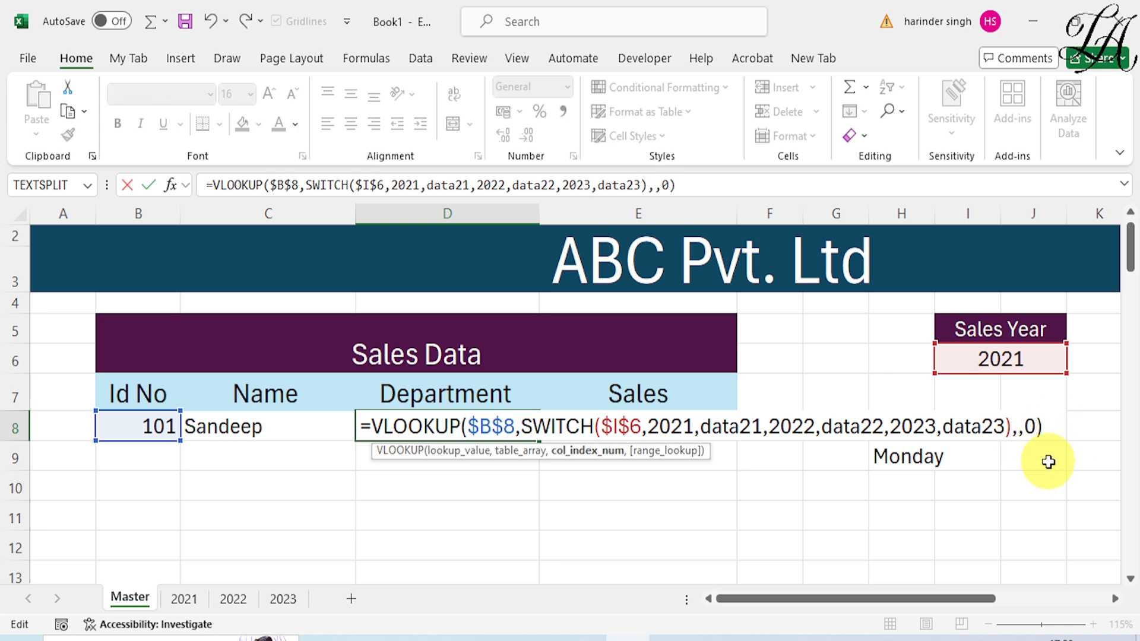
{"action": "type", "text": "3"}
{"action": "key", "text": "Return"}
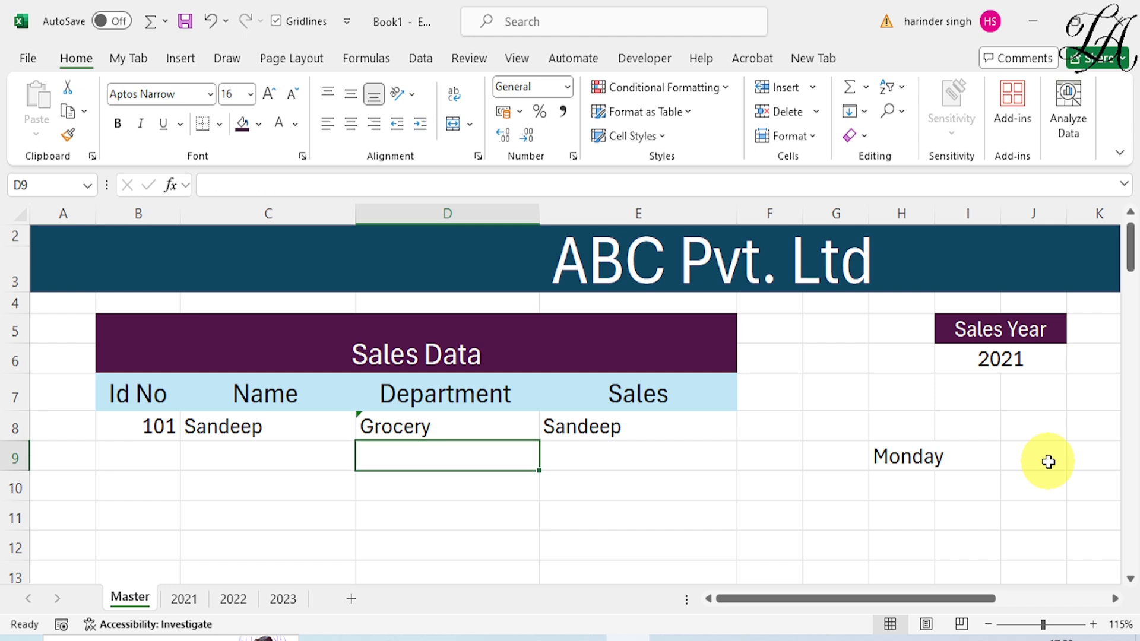
Step: Set the column index of the VLOOKUP formula in Sales cell E8 to 4
{"action": "double_click", "coordinate": [619, 429]}
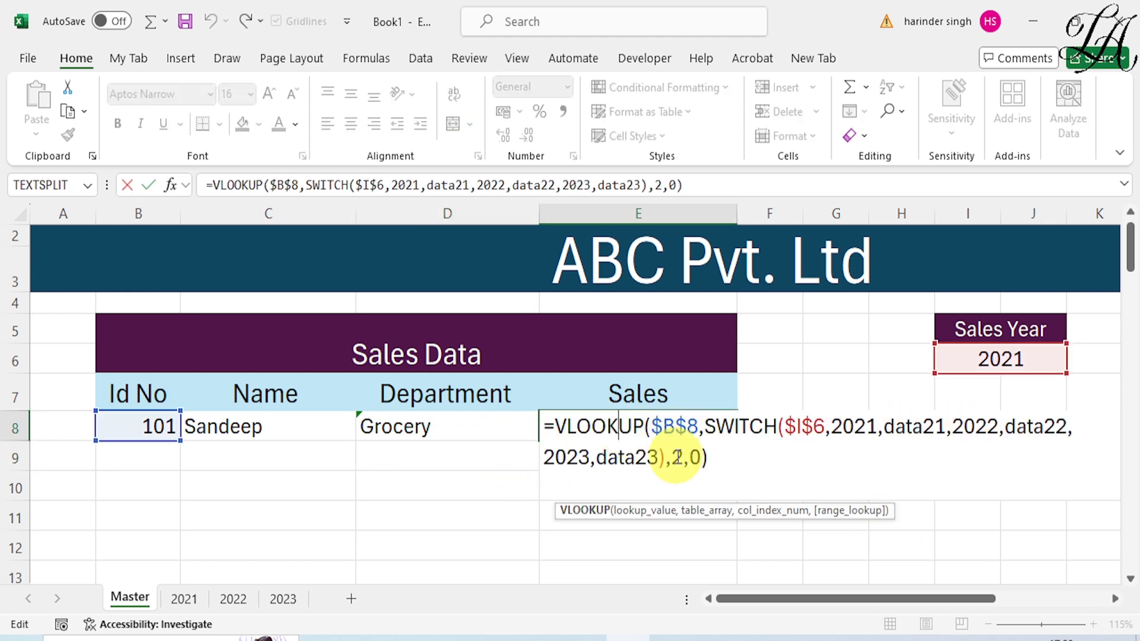
{"action": "left_click", "coordinate": [682, 457]}
{"action": "key", "text": "BackSpace"}
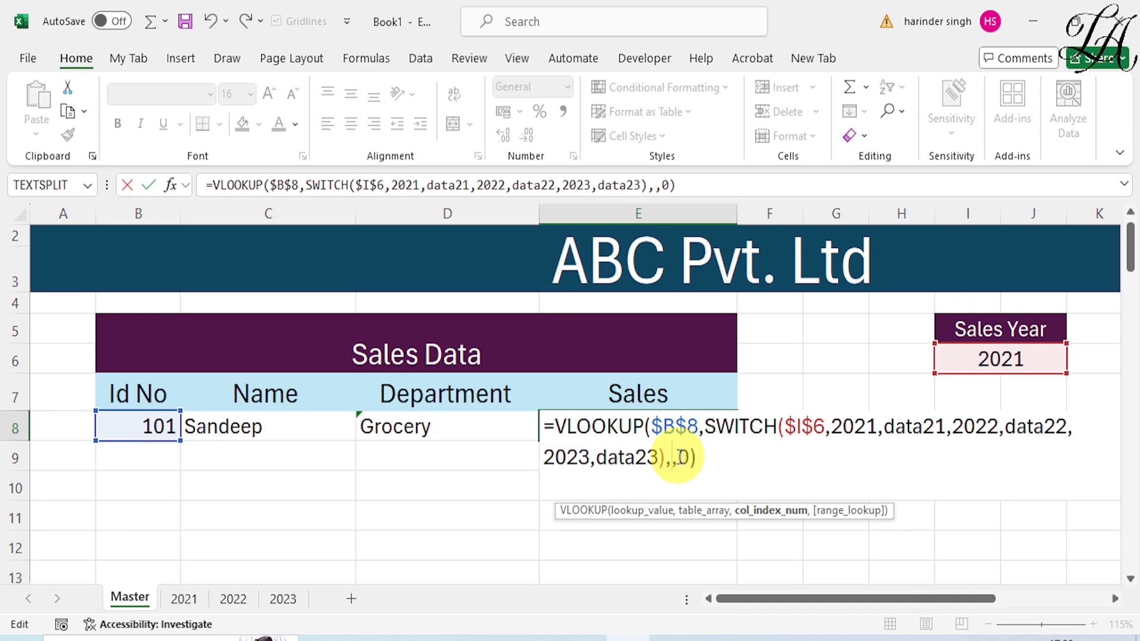
{"action": "type", "text": "4"}
{"action": "key", "text": "Return"}
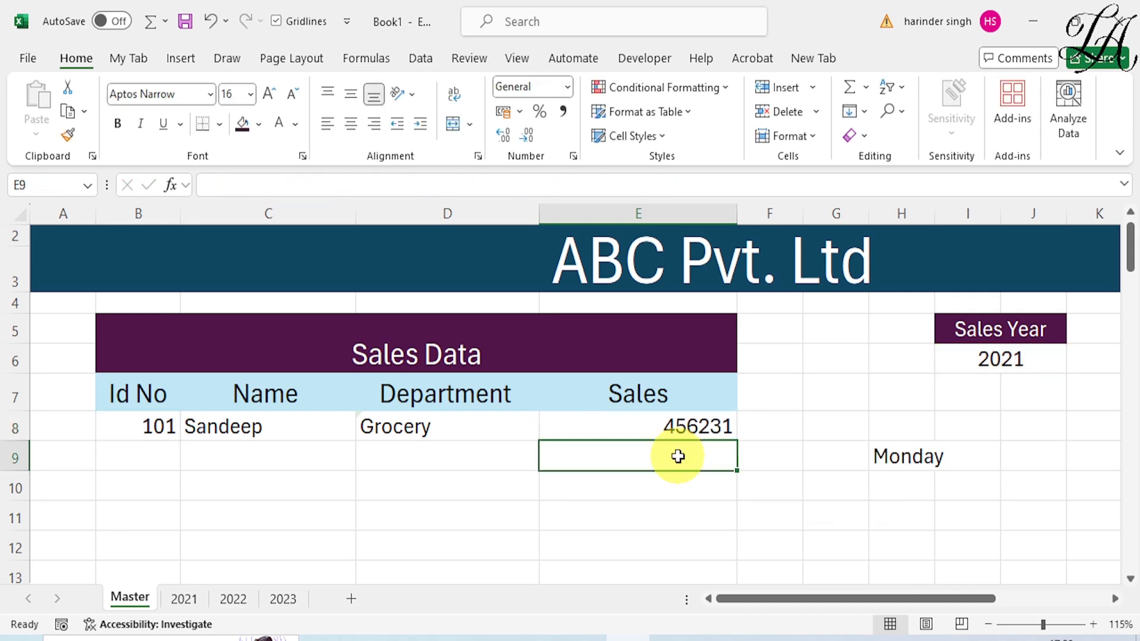
Step: Format Sales cell E8 with comma style and remove both decimal places
{"action": "left_click", "coordinate": [708, 429]}
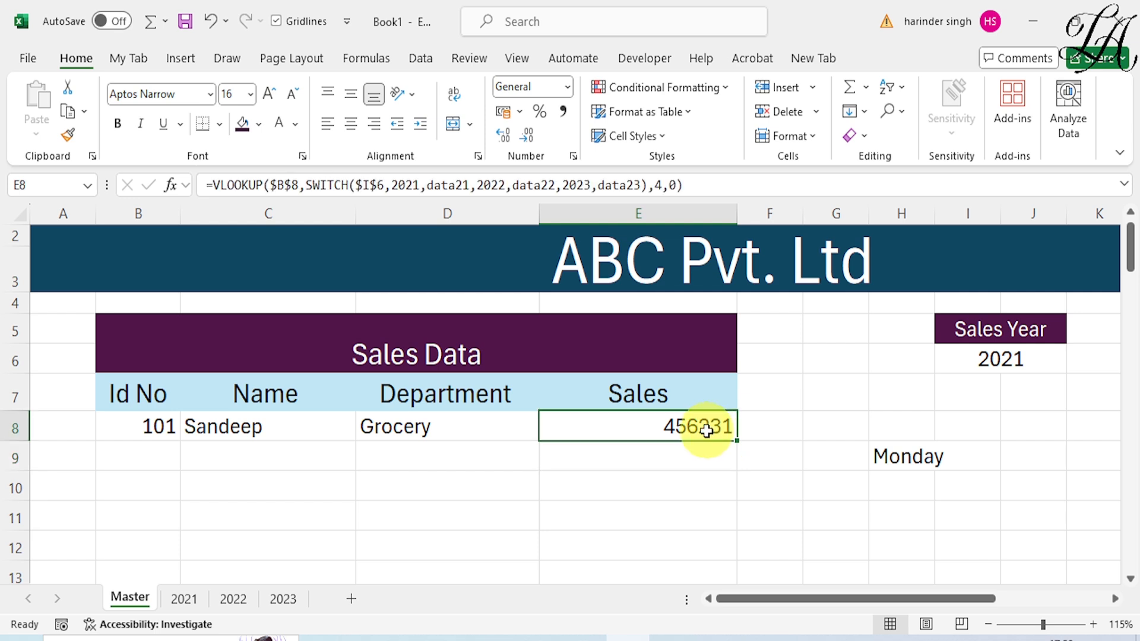
{"action": "left_click", "coordinate": [564, 111]}
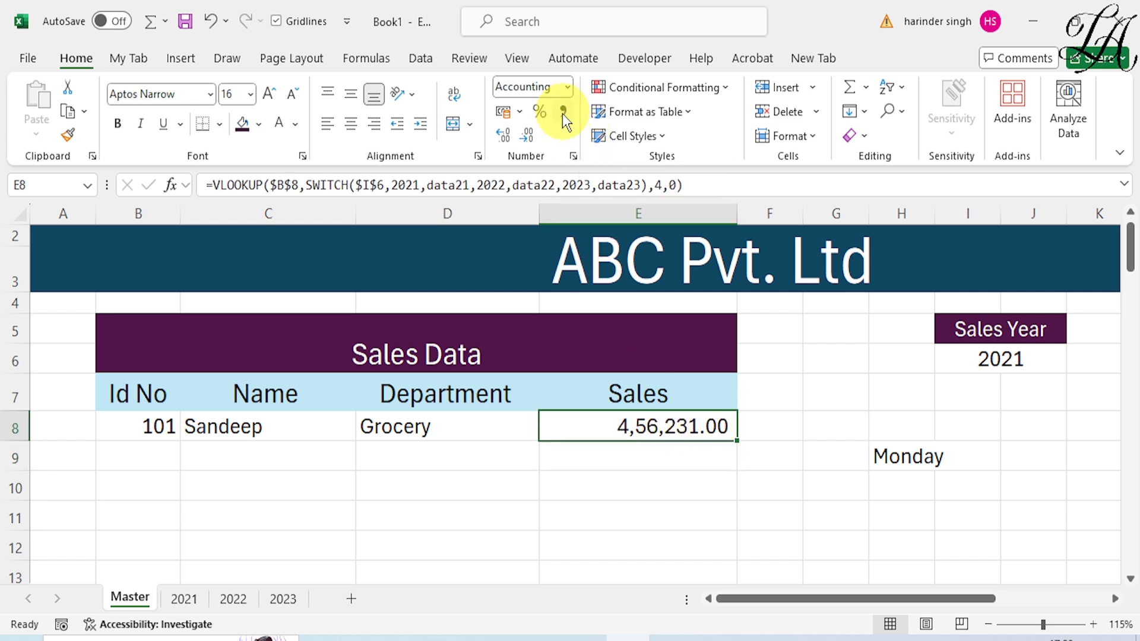
{"action": "left_click", "coordinate": [530, 136]}
{"action": "left_click", "coordinate": [531, 137]}
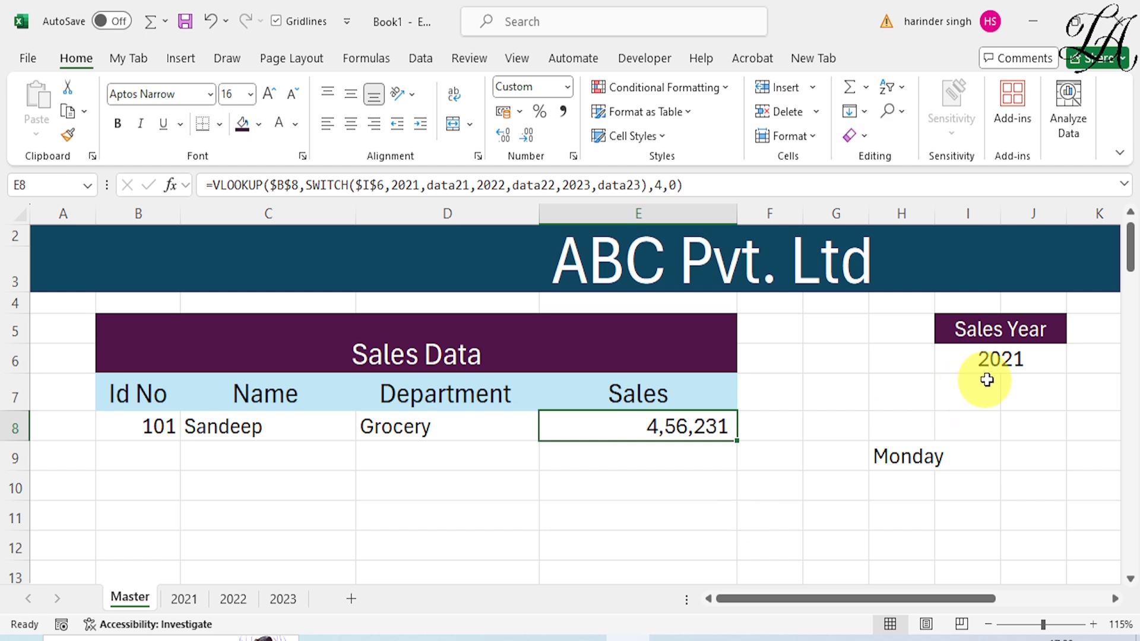
Step: Choose 2022 as the Sales Year in cell I6
{"action": "left_click", "coordinate": [1021, 363]}
{"action": "left_click", "coordinate": [1076, 365]}
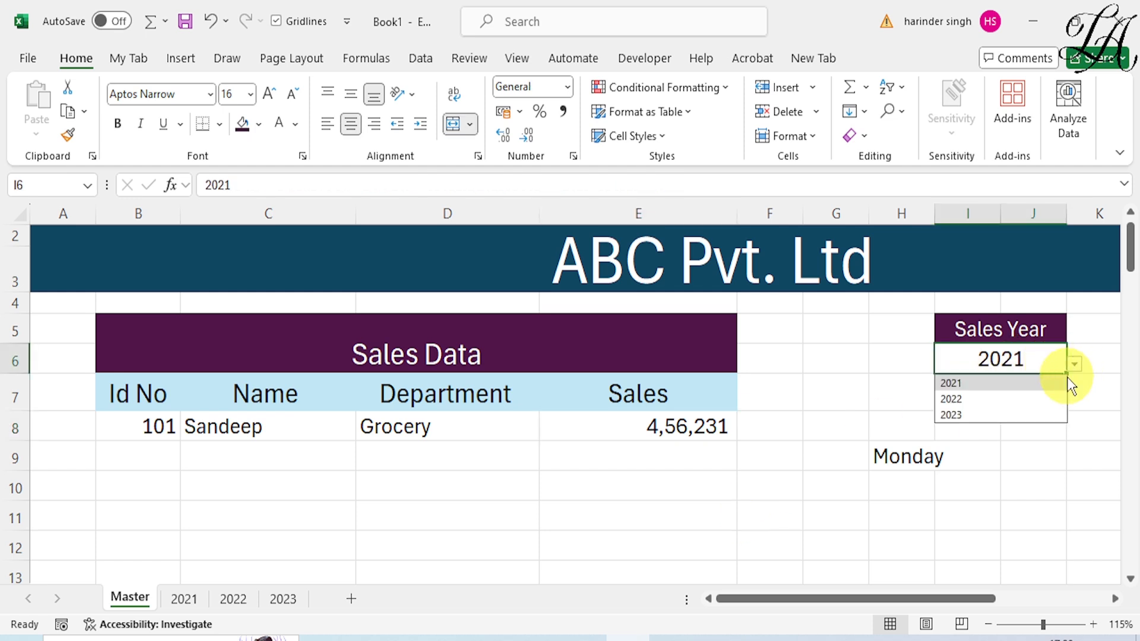
{"action": "left_click", "coordinate": [1023, 400]}
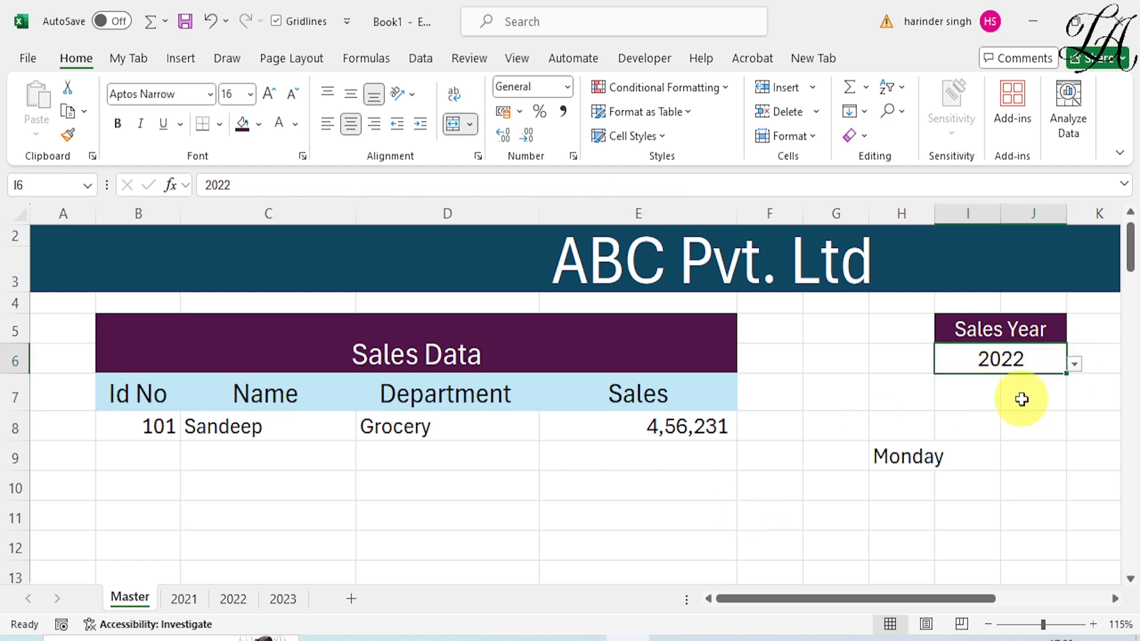
{"action": "left_click", "coordinate": [1021, 399]}
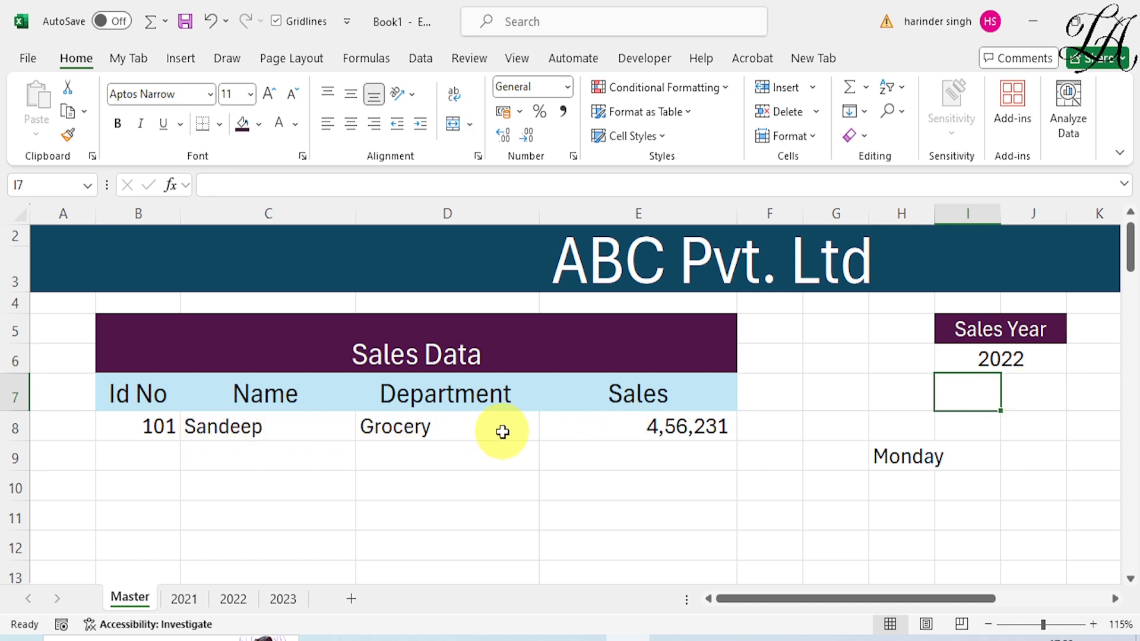
Step: Enter 103 as the Id No in cell B8 to test the lookup for the chosen year
{"action": "left_click", "coordinate": [158, 425]}
{"action": "type", "text": "103"}
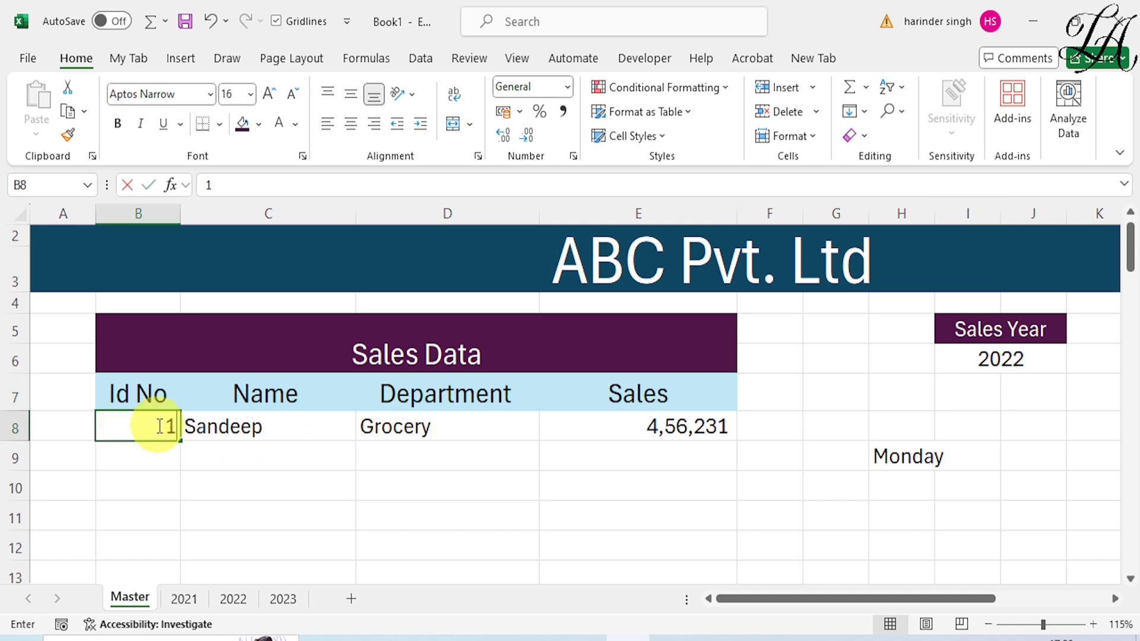
{"action": "key", "text": "Return"}
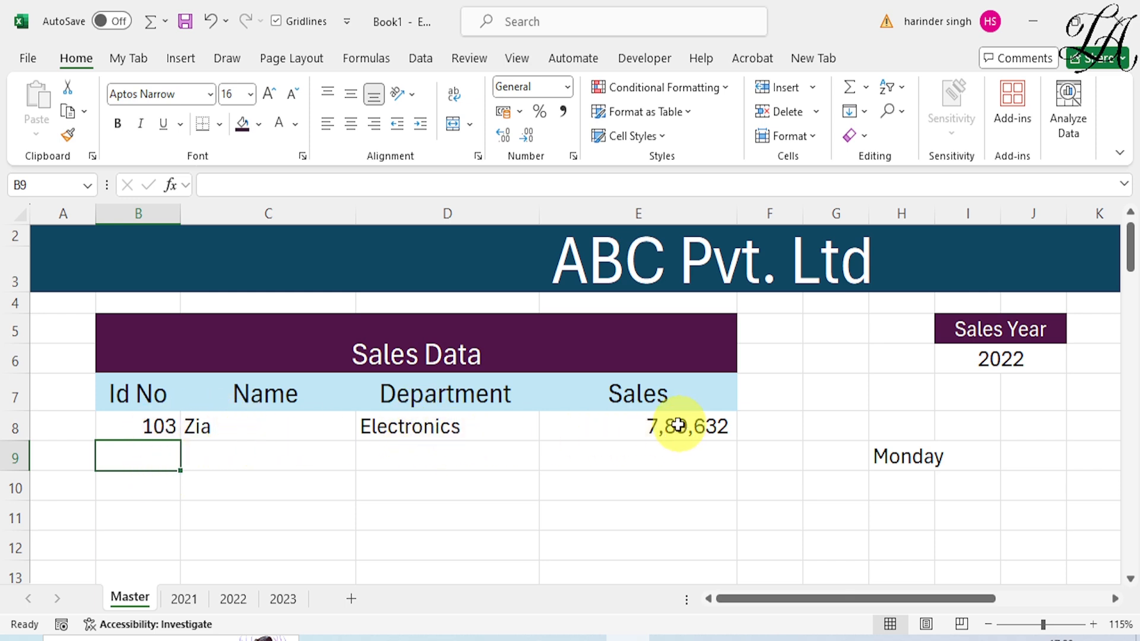
Step: Change the Id No in B8 to 108, check its record on the 2022 sheet and return to the Master sheet
{"action": "left_click", "coordinate": [123, 428]}
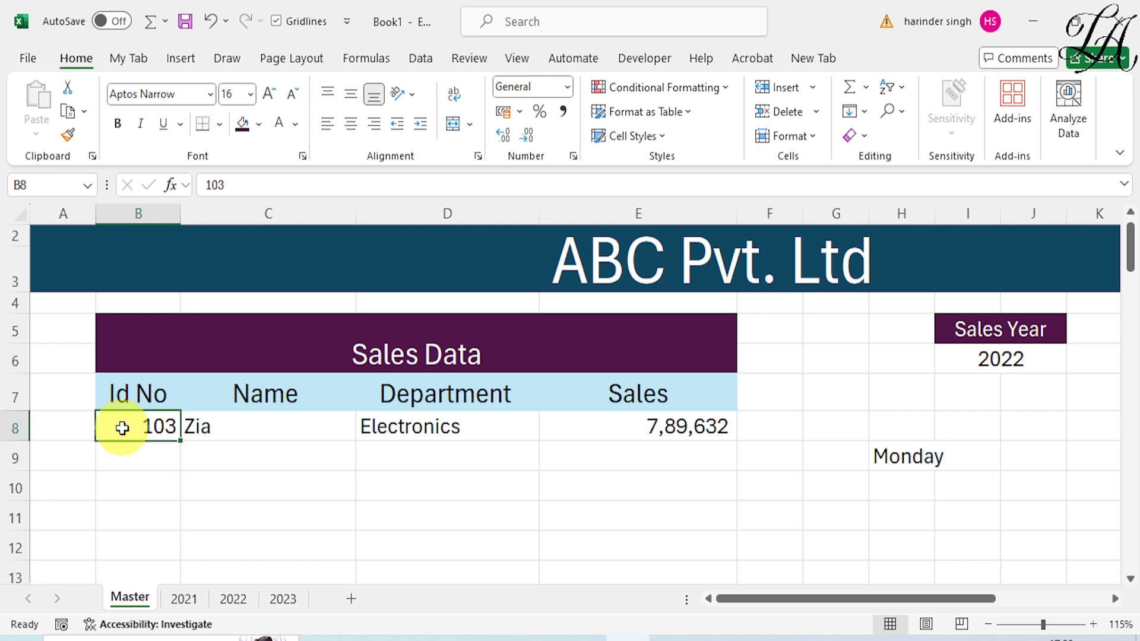
{"action": "type", "text": "108"}
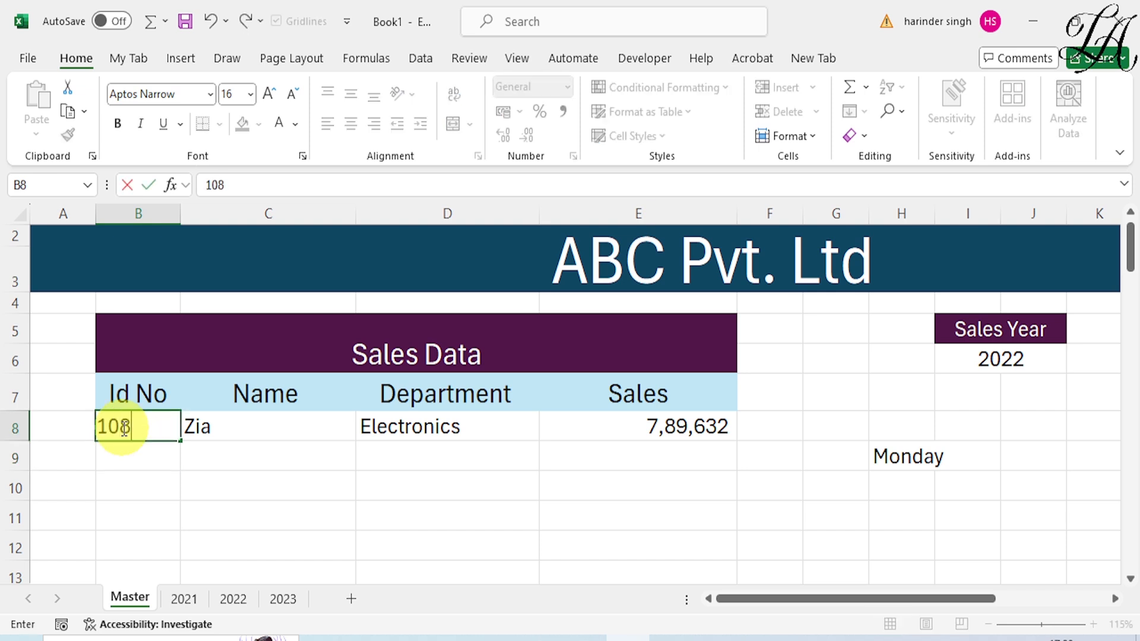
{"action": "key", "text": "Return"}
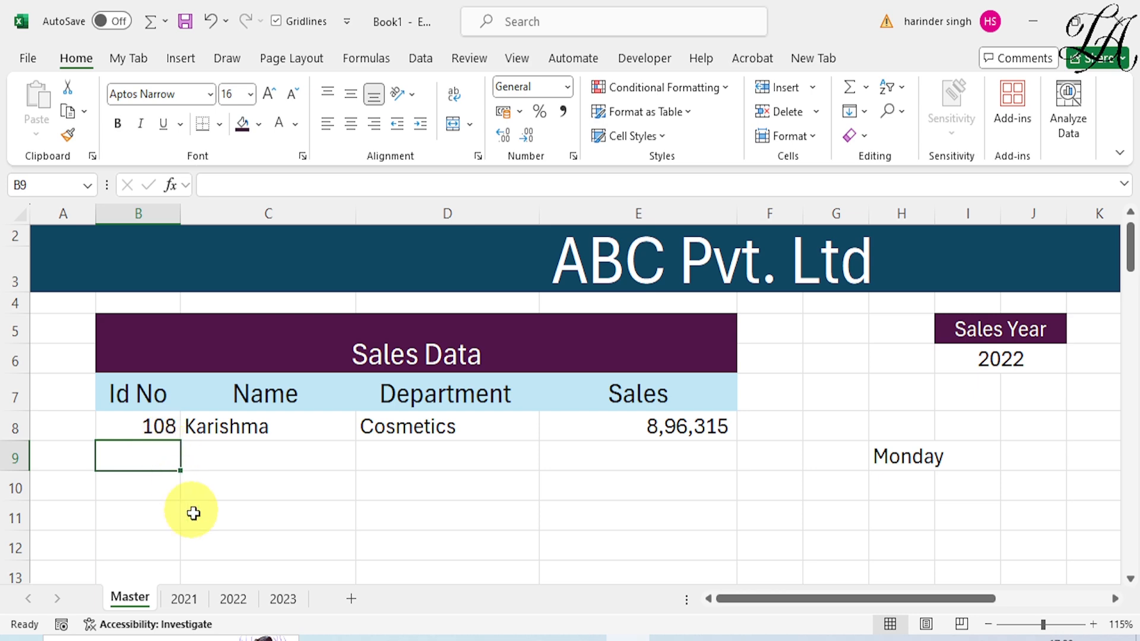
{"action": "left_click", "coordinate": [232, 600]}
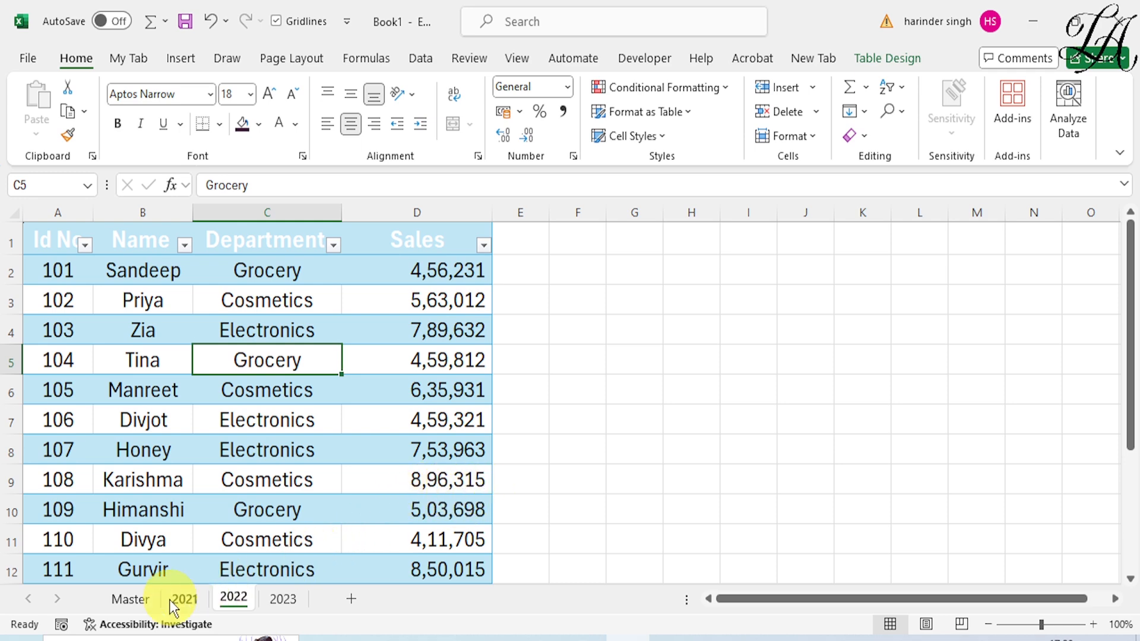
{"action": "left_click", "coordinate": [124, 599]}
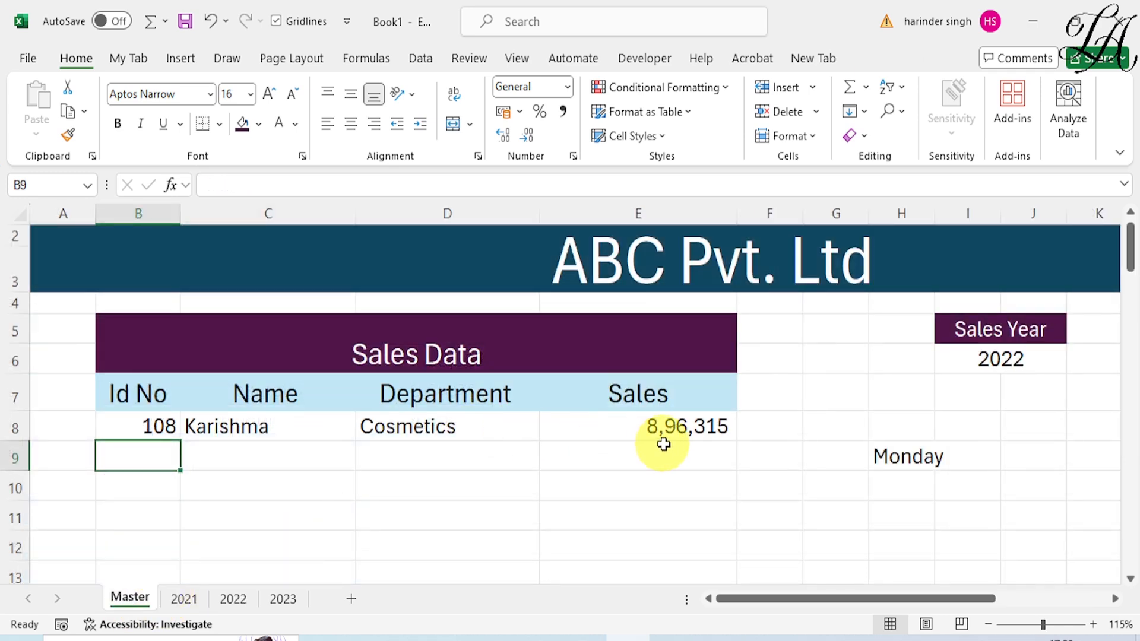